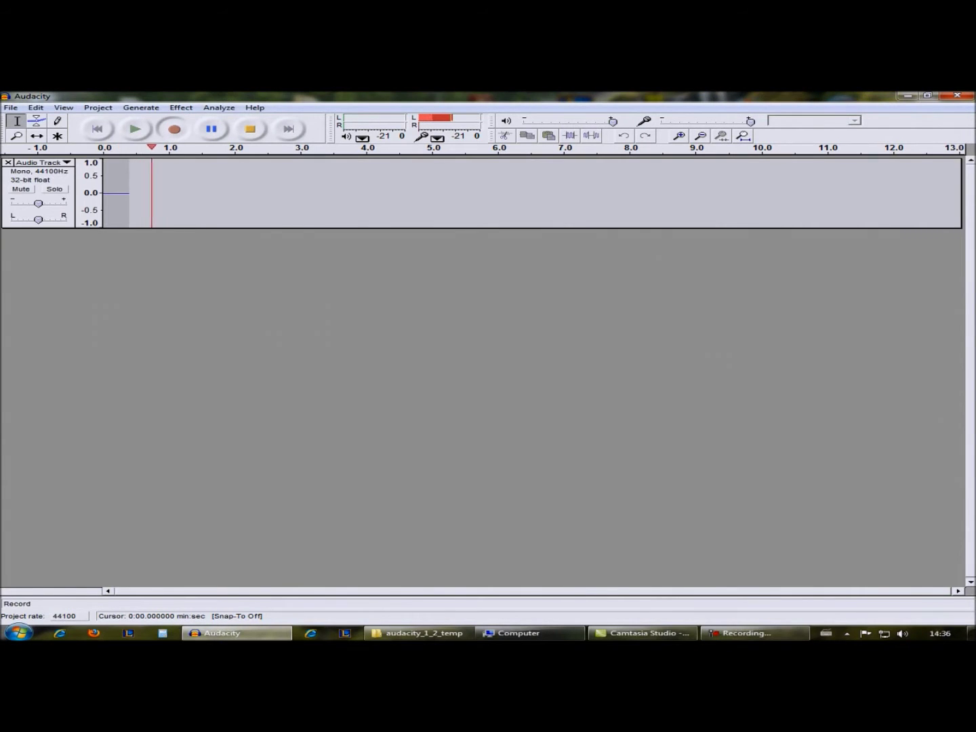
Stop the running audio recording.
left_click(250, 130)
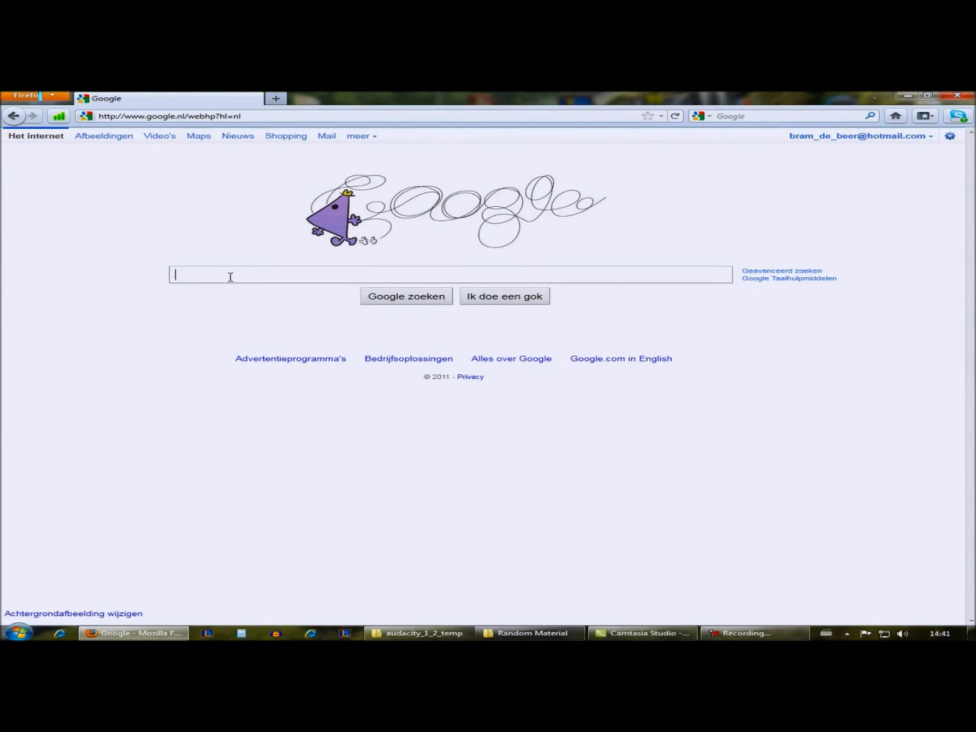
Search the web for "Audacity crash recovery wiki" and open the CrashRecovery page of the Audacity Wiki.
type("Audacity")
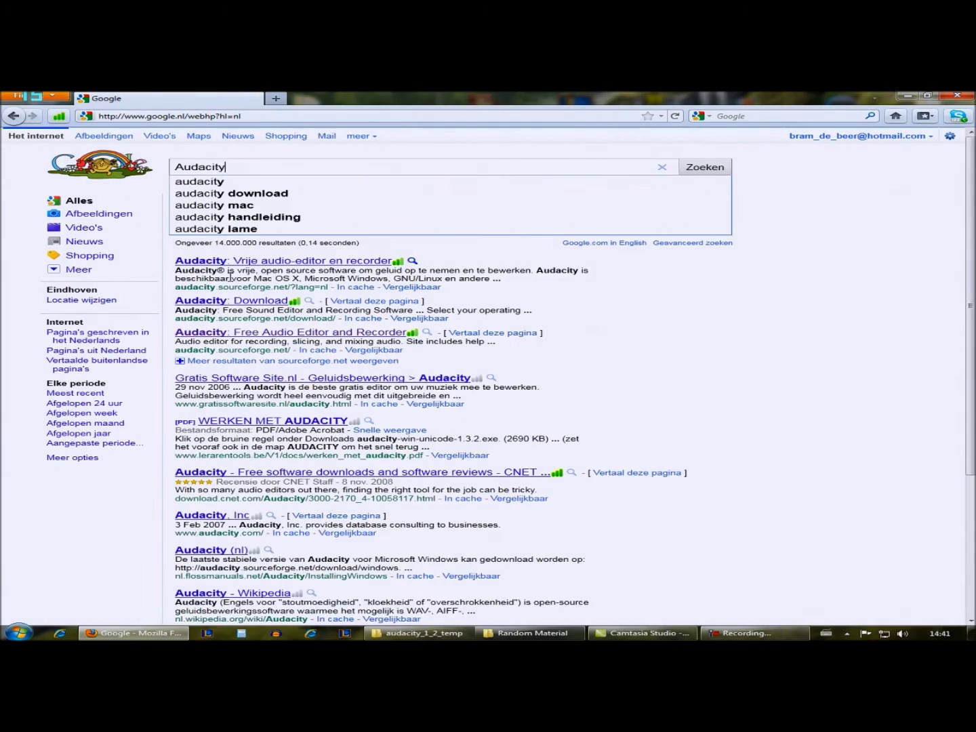
type(" crash recovery w")
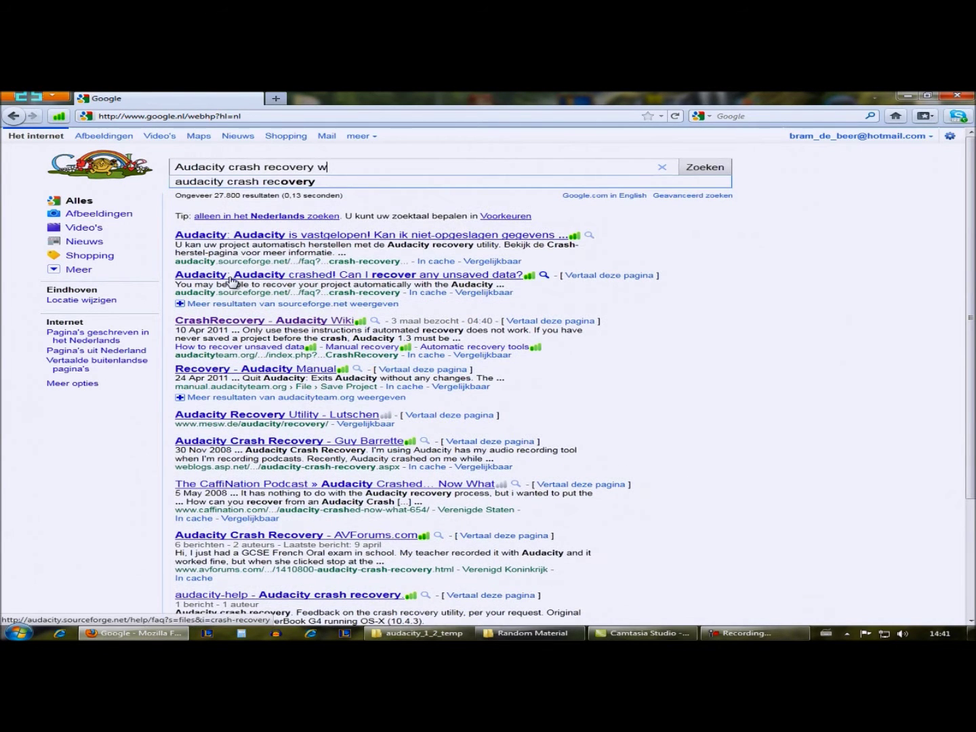
key("Return")
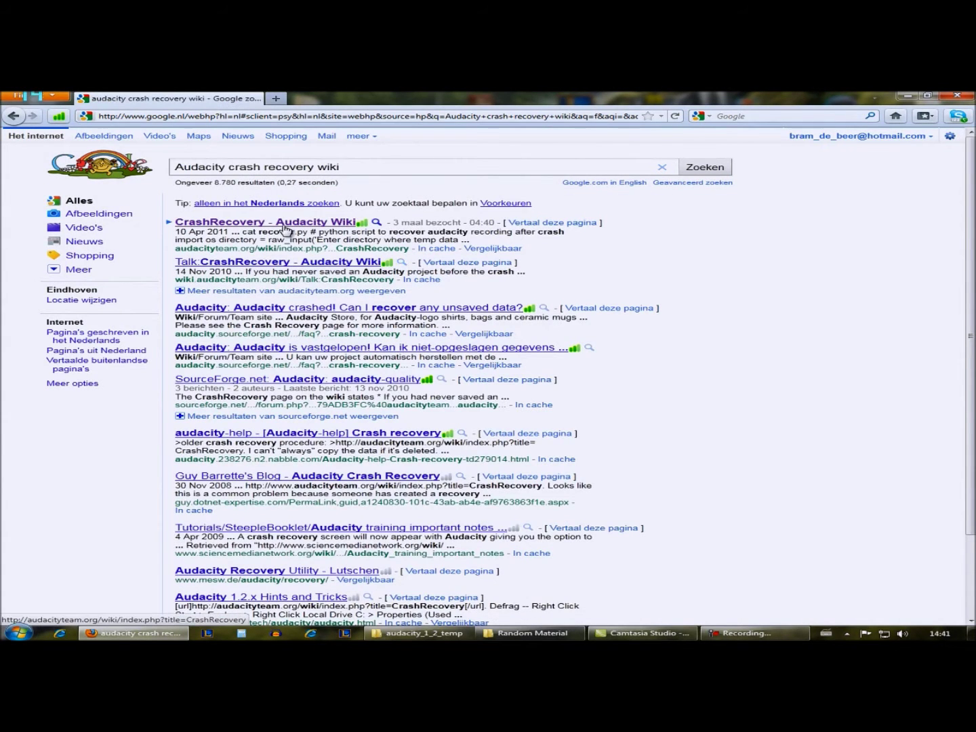
left_click(286, 230)
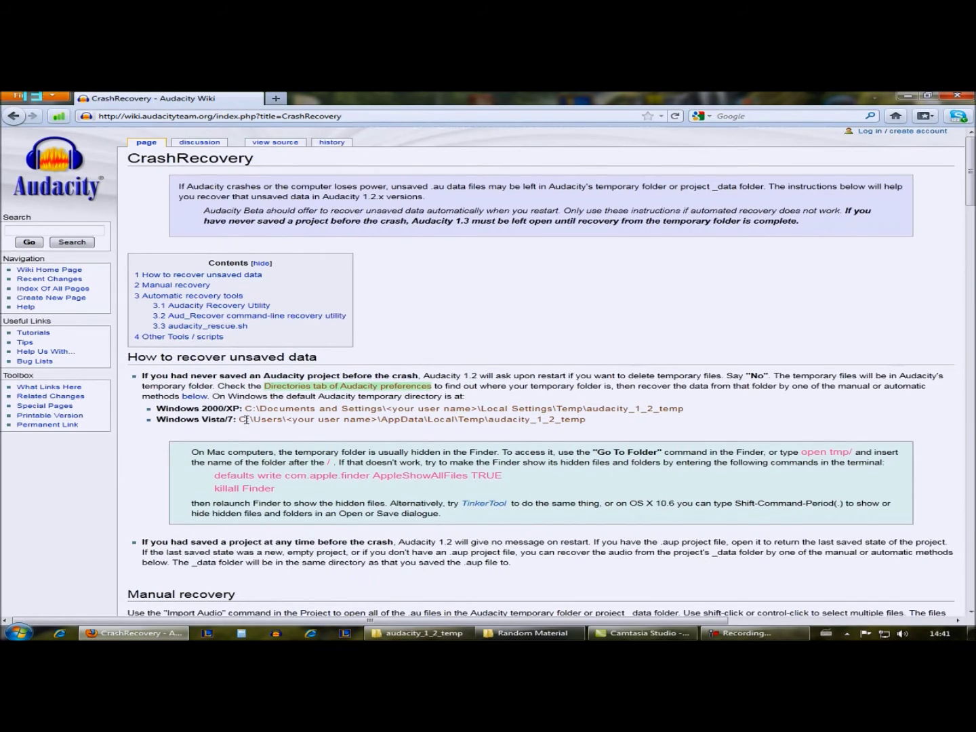
Copy the Windows Vista/7 path of the default Audacity temporary folder from the wiki page.
left_click_drag(241, 419, 569, 421)
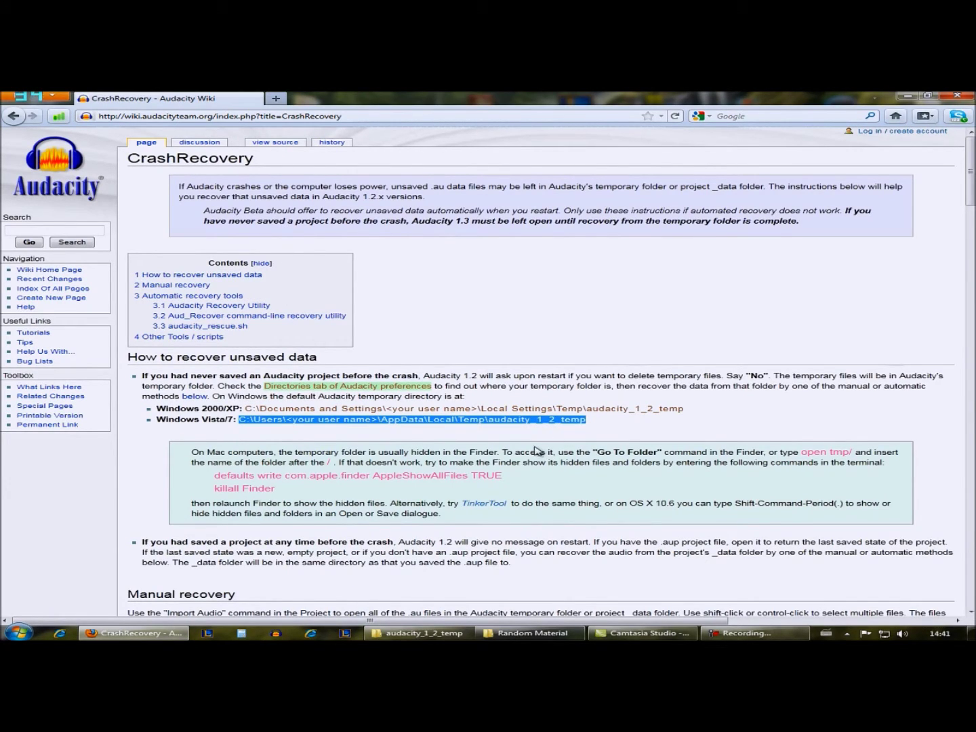
right_click(521, 422)
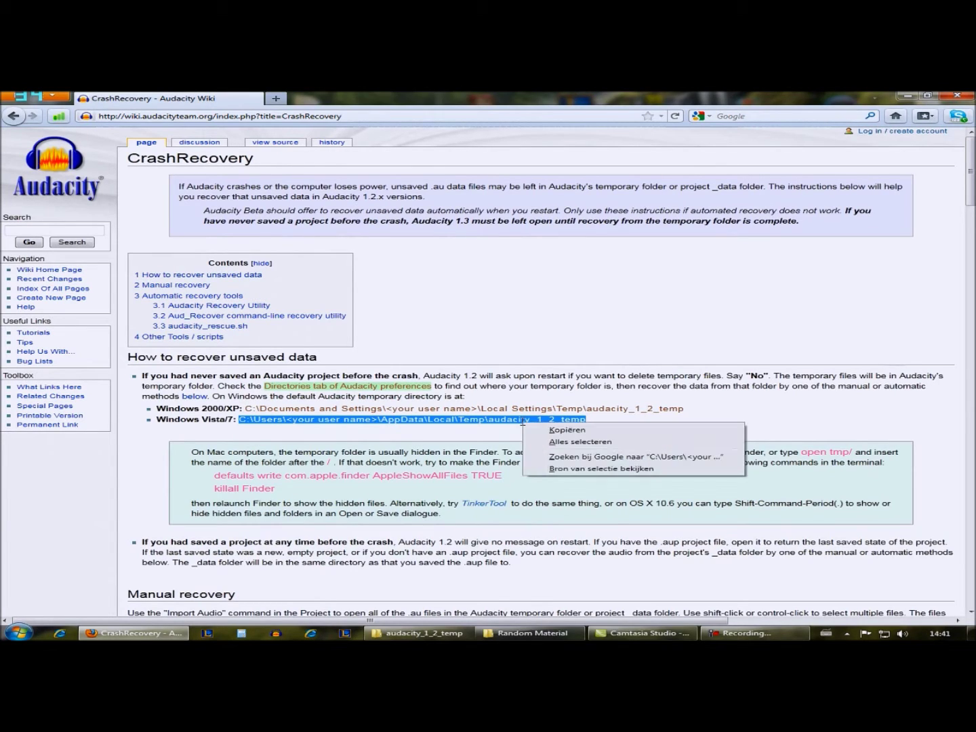
left_click(551, 435)
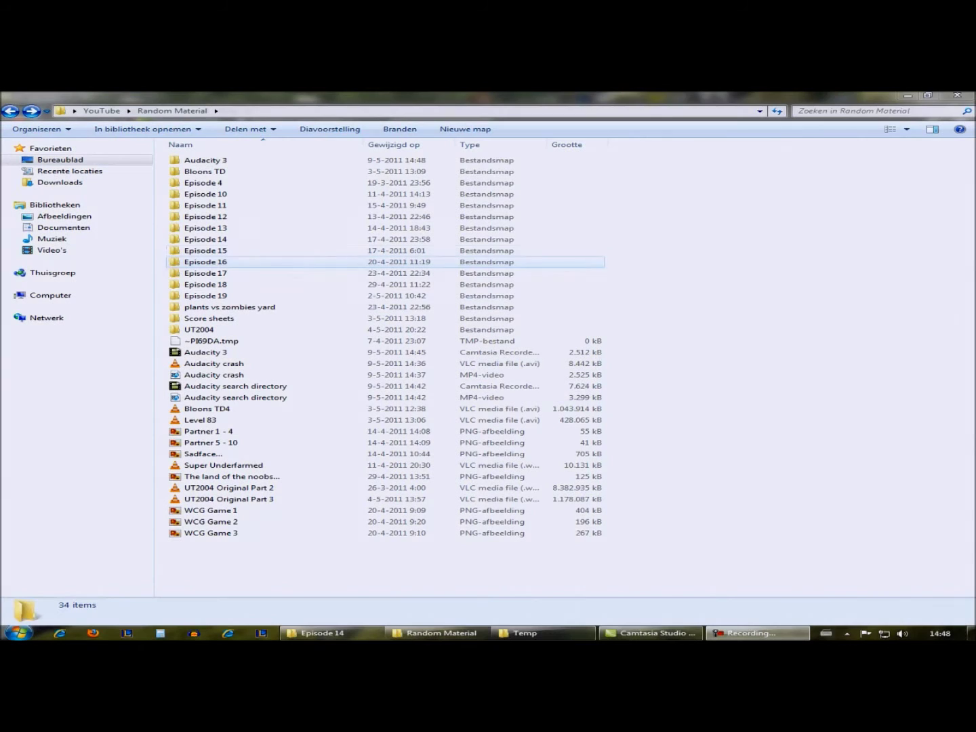
Paste the audacity_1_2_temp folder into the Random Material folder and open the pasted copy.
right_click(646, 252)
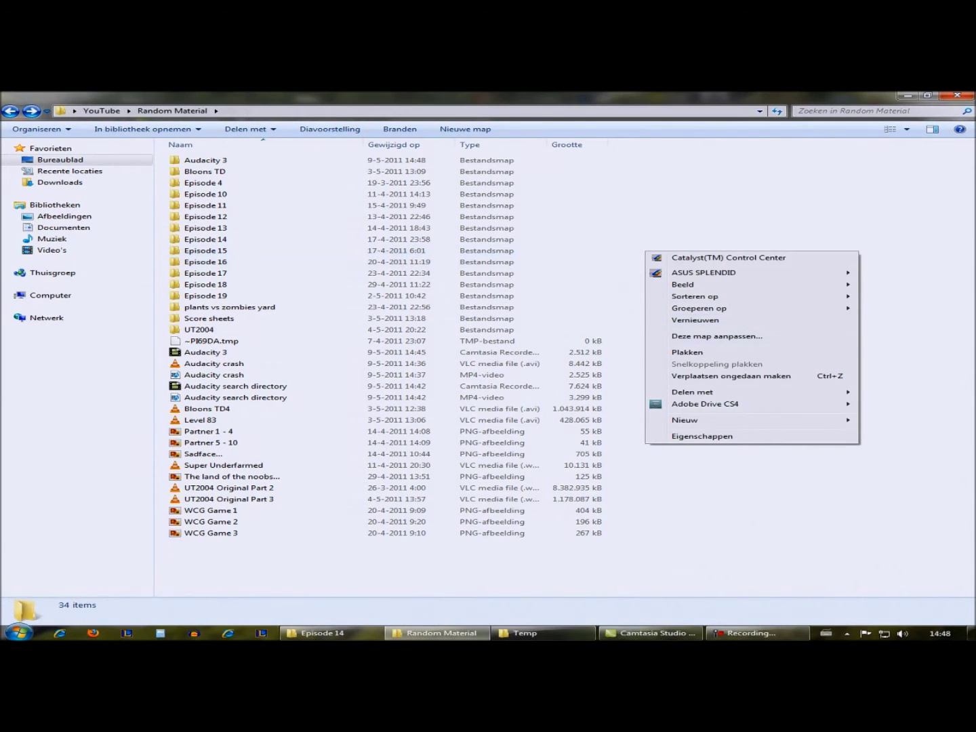
left_click(686, 352)
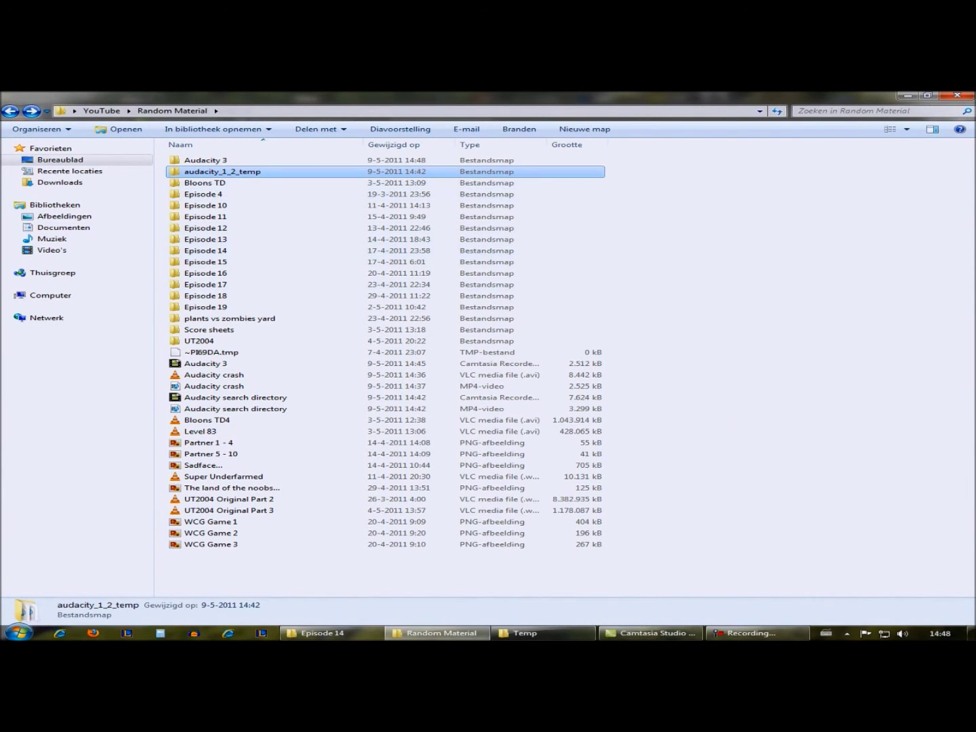
key("Return")
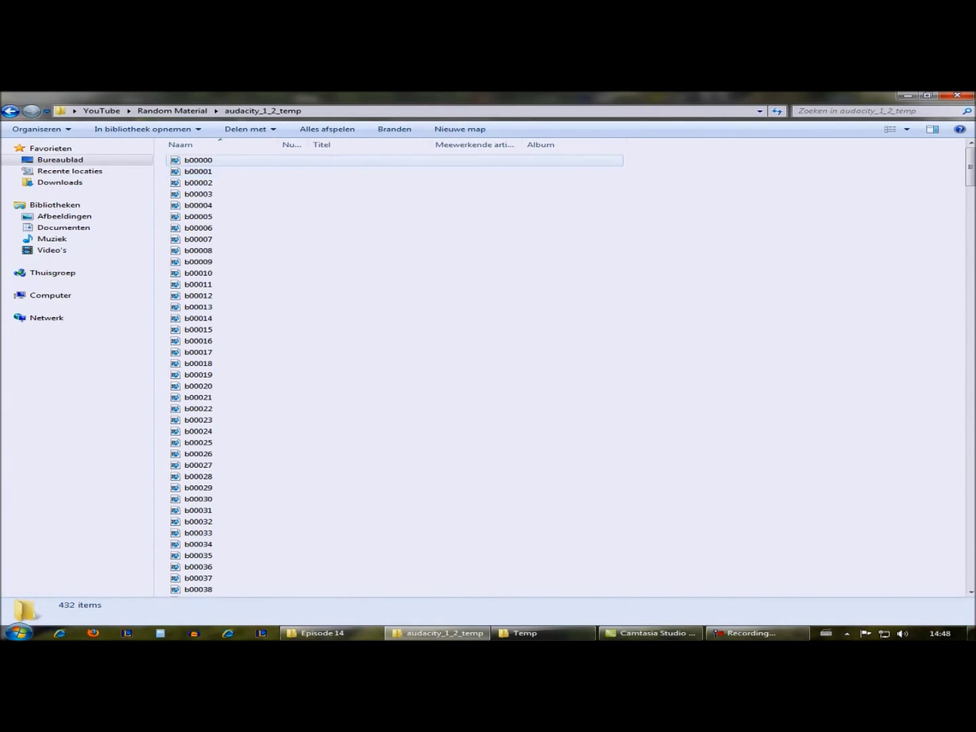
Start Audacity and import all files from the audacity_1_2_temp folder into its empty project.
left_click(194, 632)
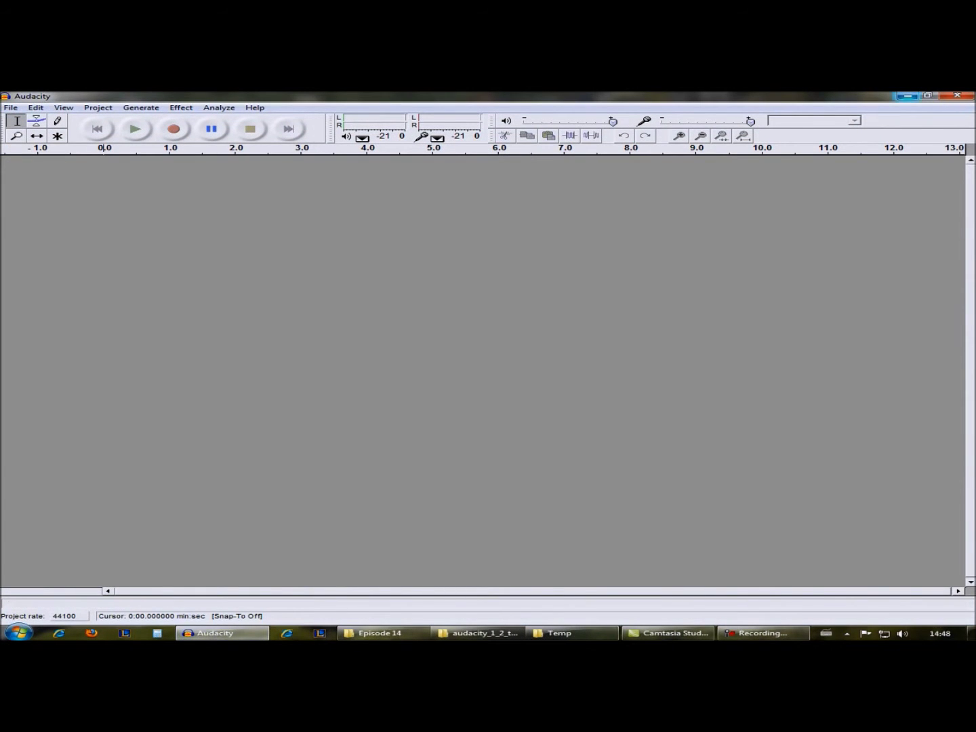
left_click(907, 95)
left_click(198, 160)
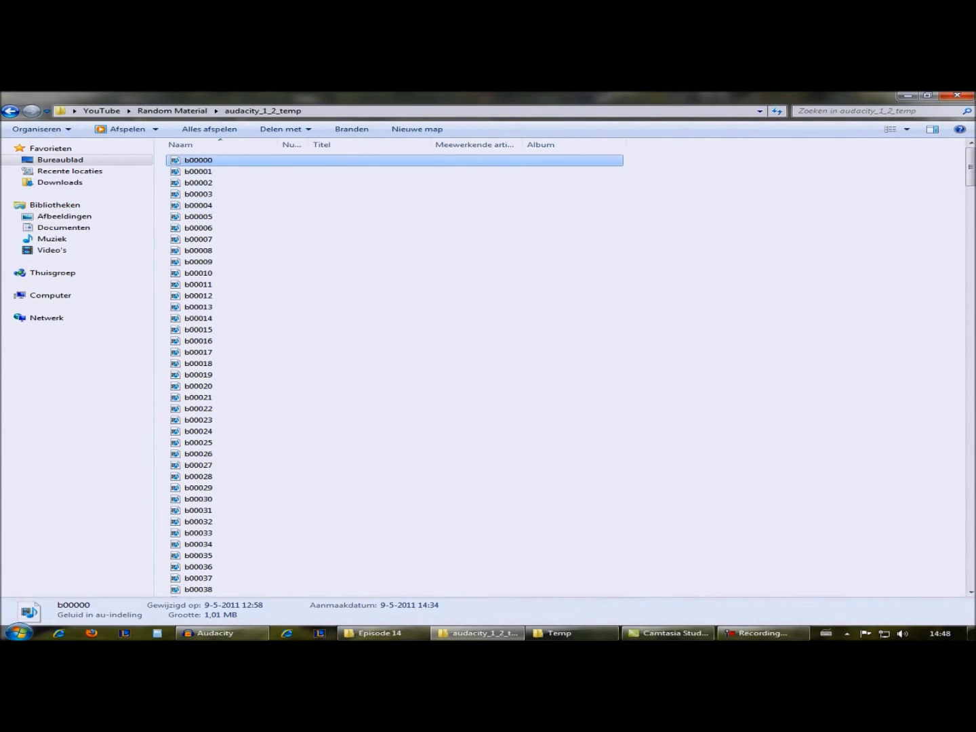
key("ctrl+a")
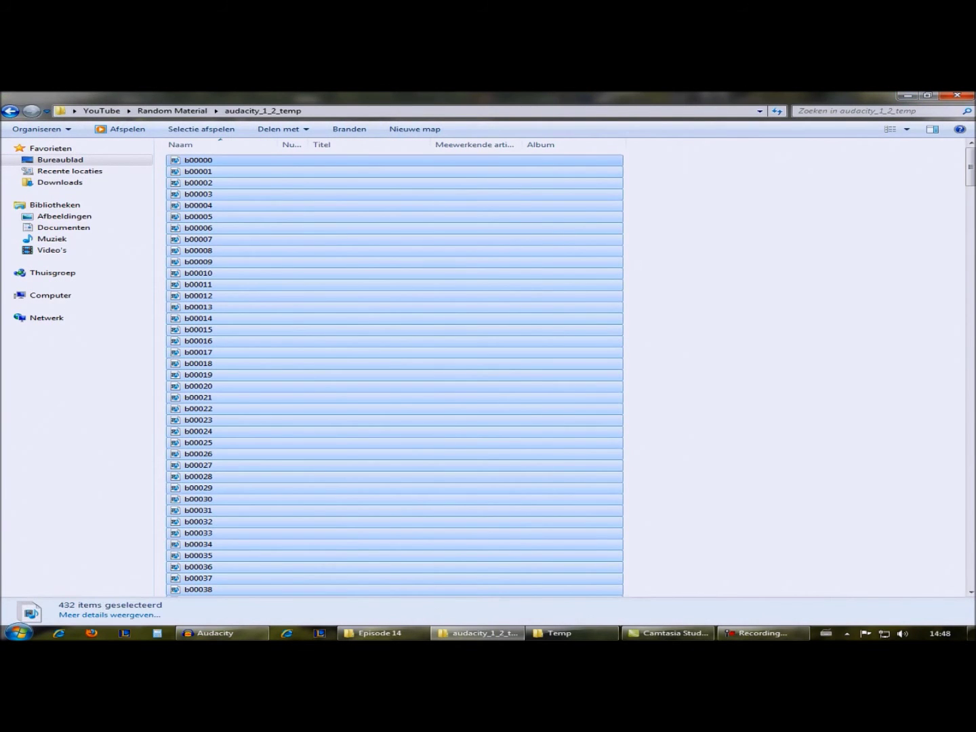
left_click_drag(314, 170, 228, 596)
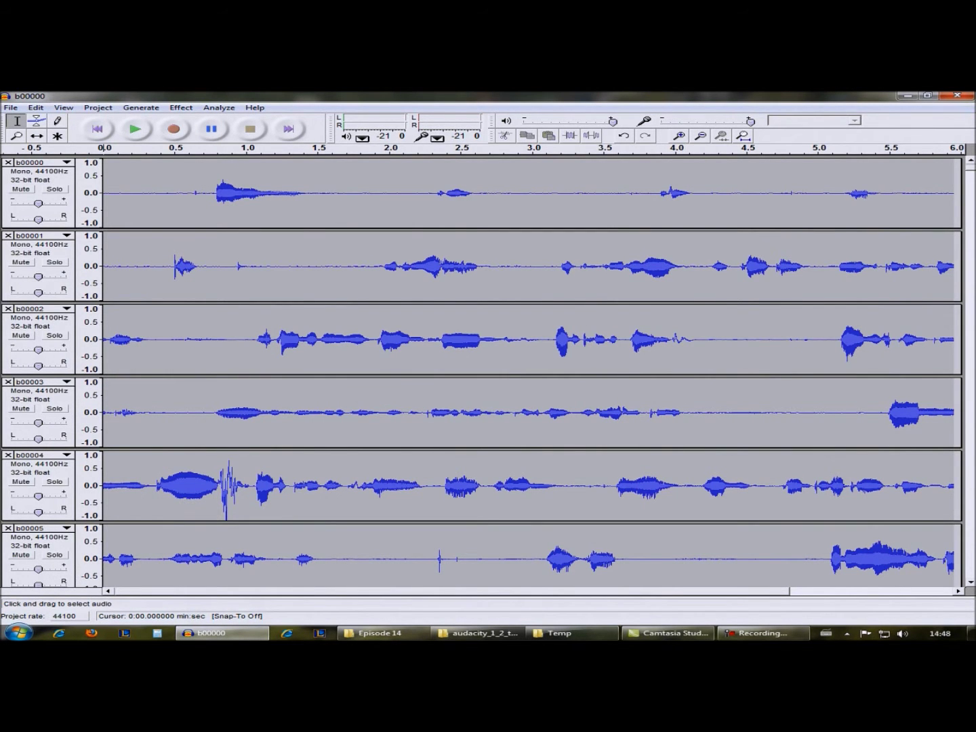
Zoom the timeline out until it spans about 25 minutes.
left_click_drag(970, 168, 969, 269)
key("alt+e")
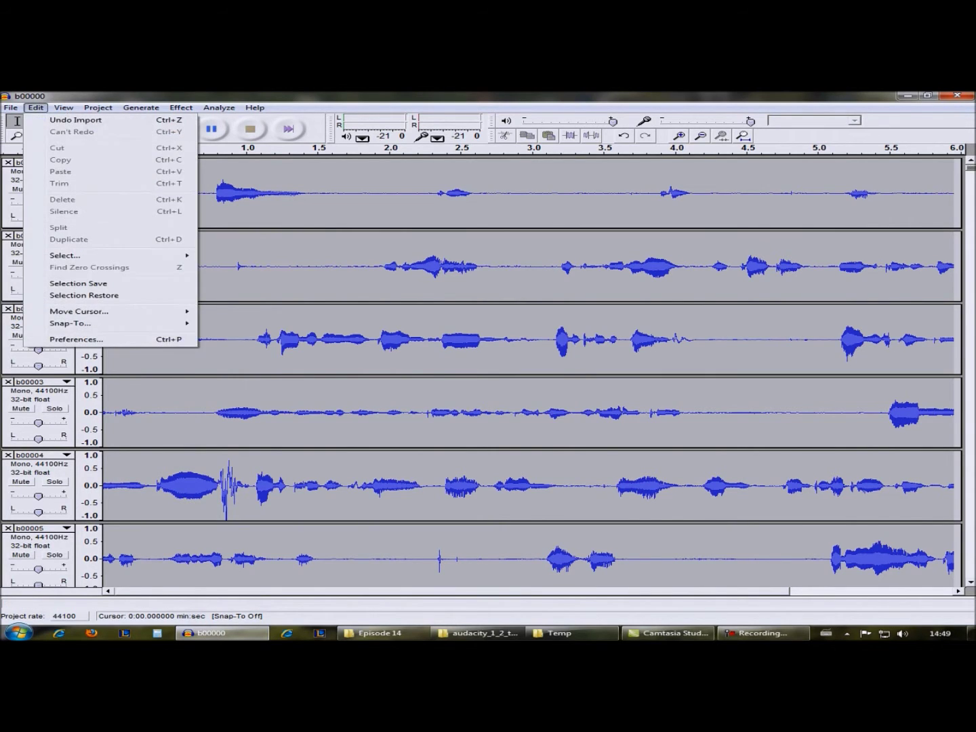
key("Right")
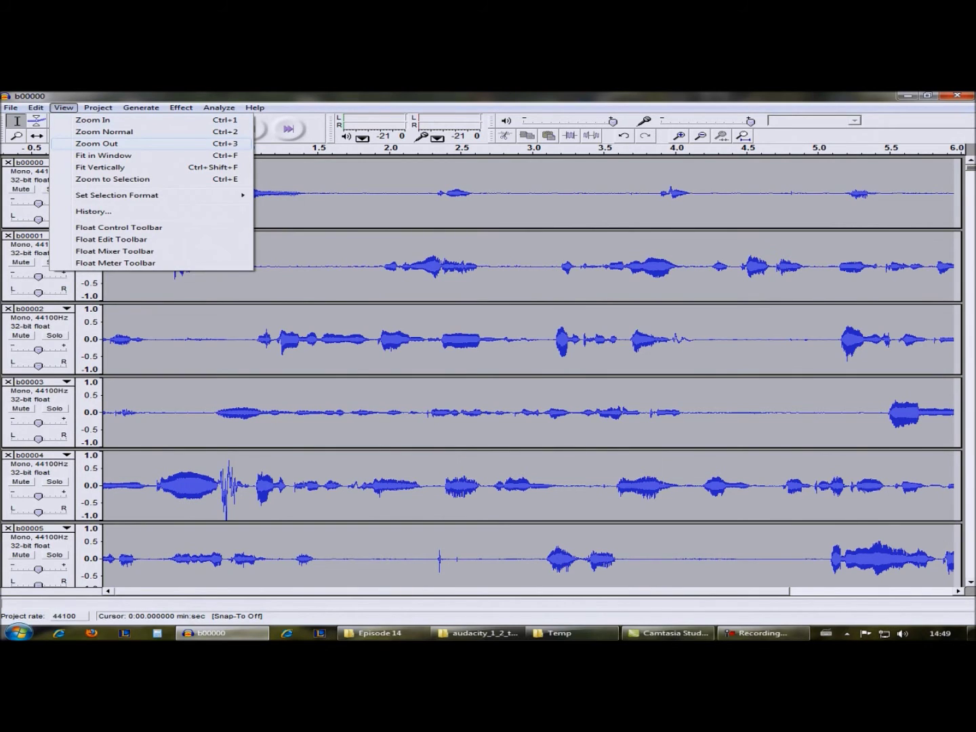
key("Return")
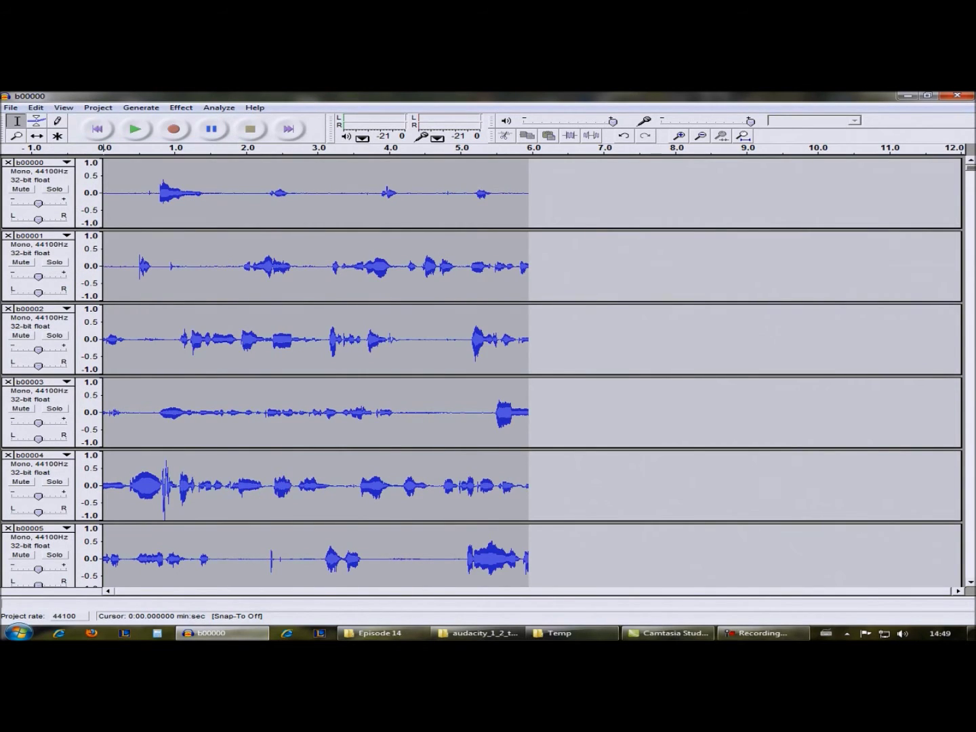
key("ctrl+3")
key("ctrl+3")
key("ctrl+3")
key("ctrl+3")
key("ctrl+3")
key("ctrl+3")
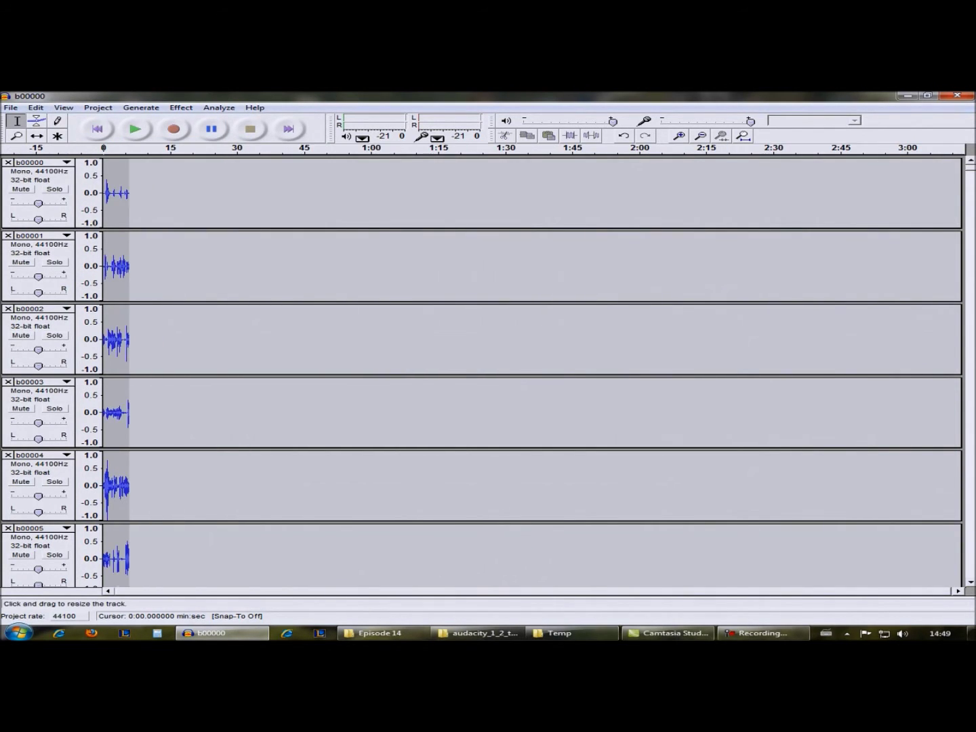
key("ctrl+3")
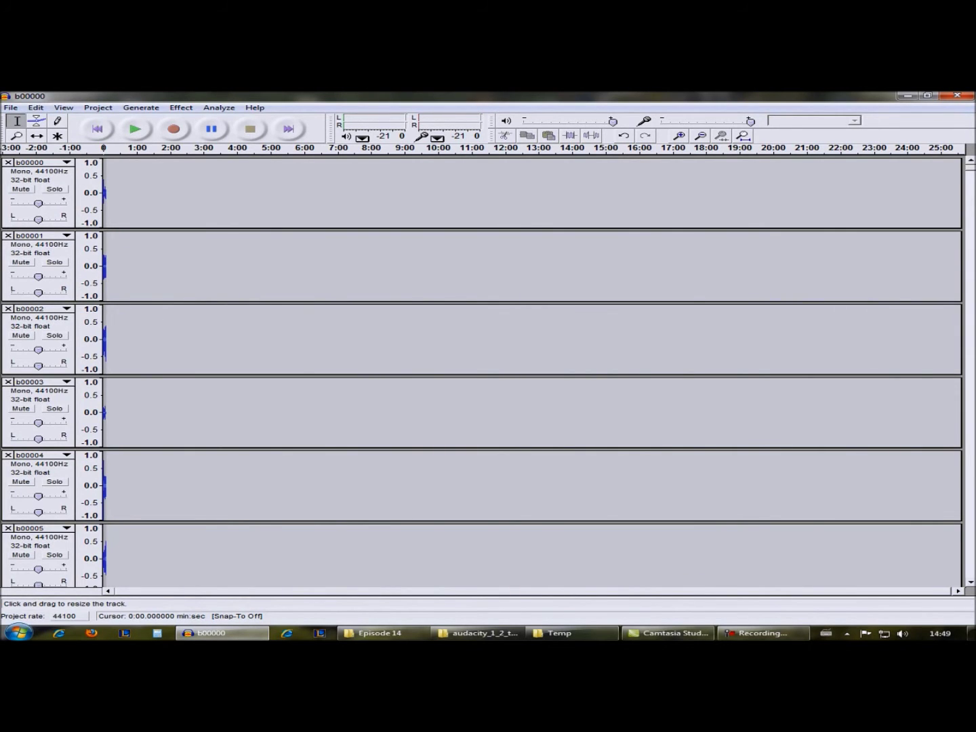
Fit the tracks vertically so that they collapse to their minimum height.
key("alt+v")
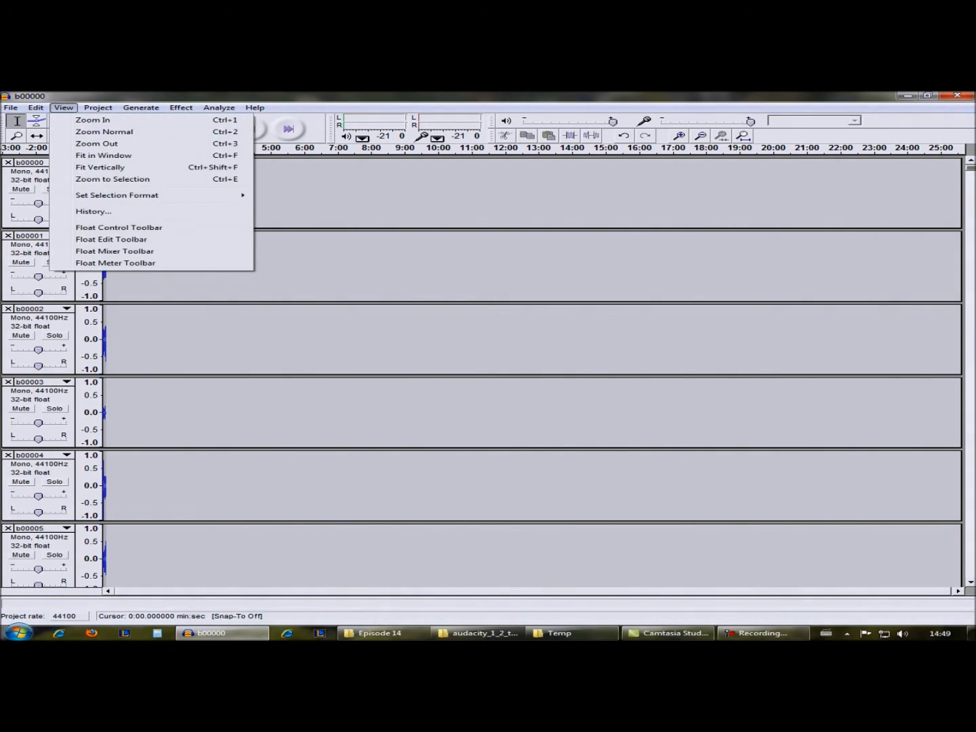
key("Down")
key("Down")
key("Down")
key("Down")
key("Down")
key("Return")
Look through the whole list of imported tracks, from b00000 to b00431 and back.
left_click(40, 193)
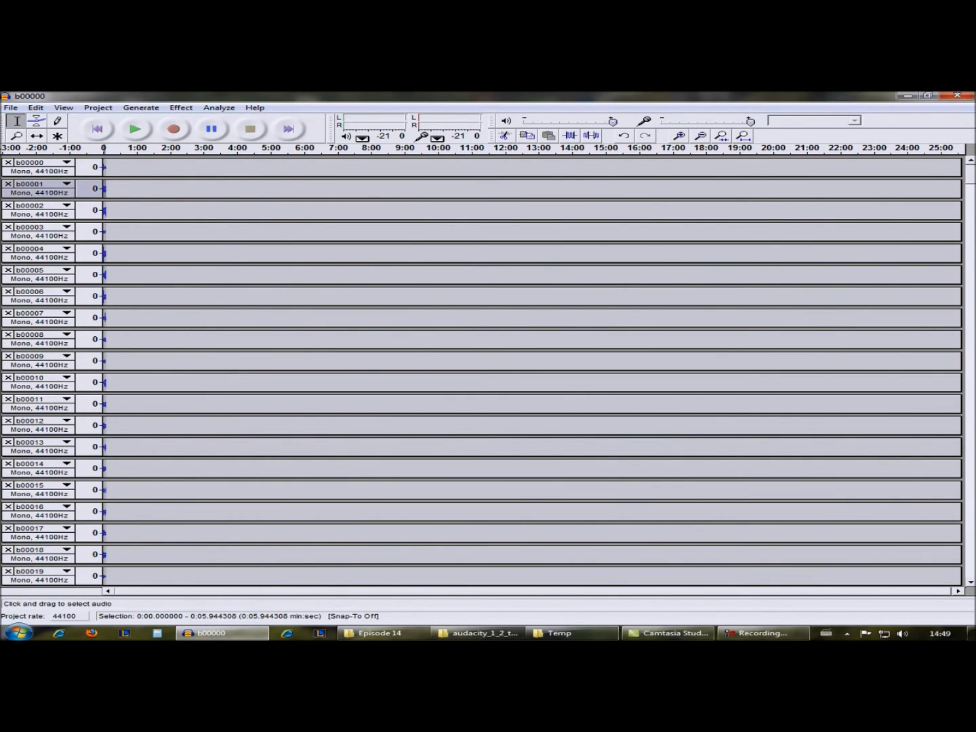
left_click_drag(970, 173, 970, 289)
scroll(532, 371, "down", 20)
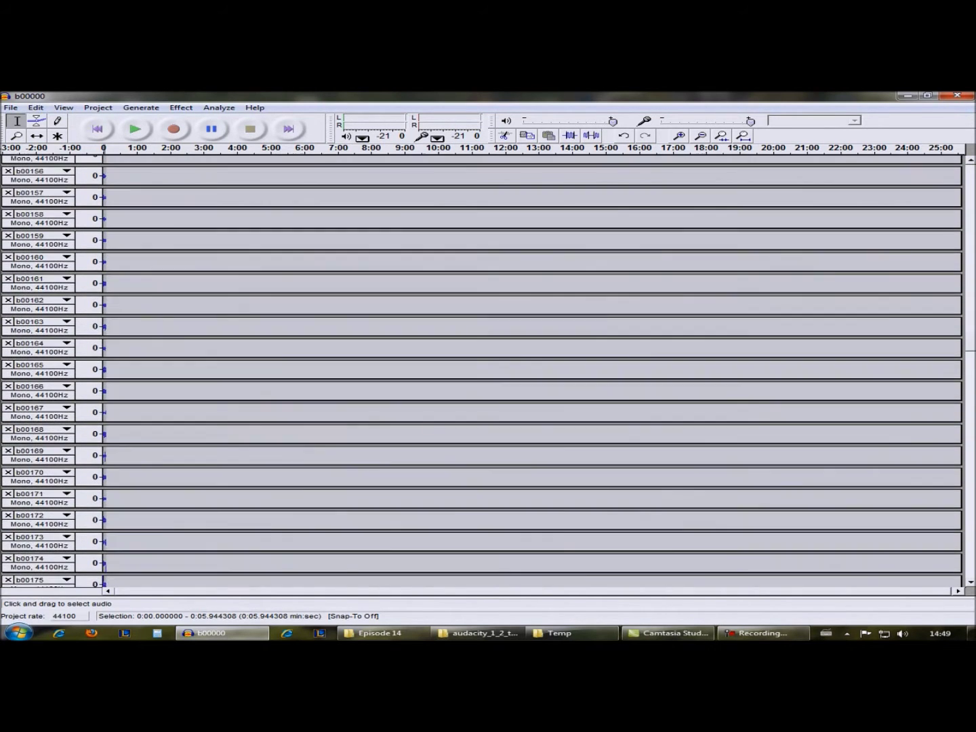
scroll(533, 372, "down", 20)
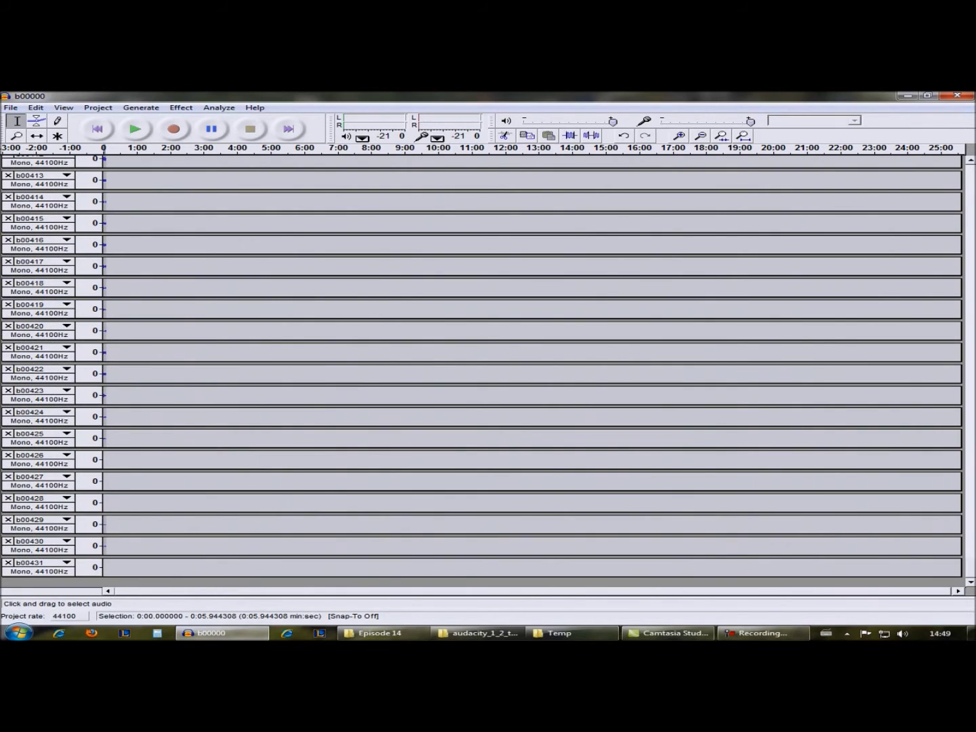
scroll(532, 372, "up", 20)
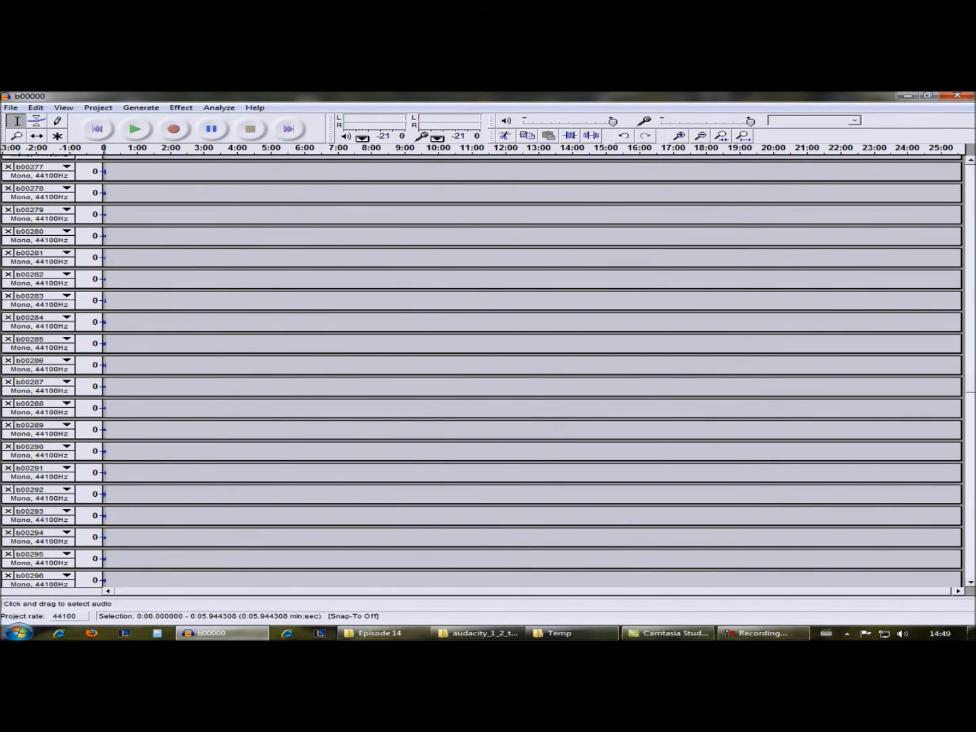
scroll(533, 372, "up", 13)
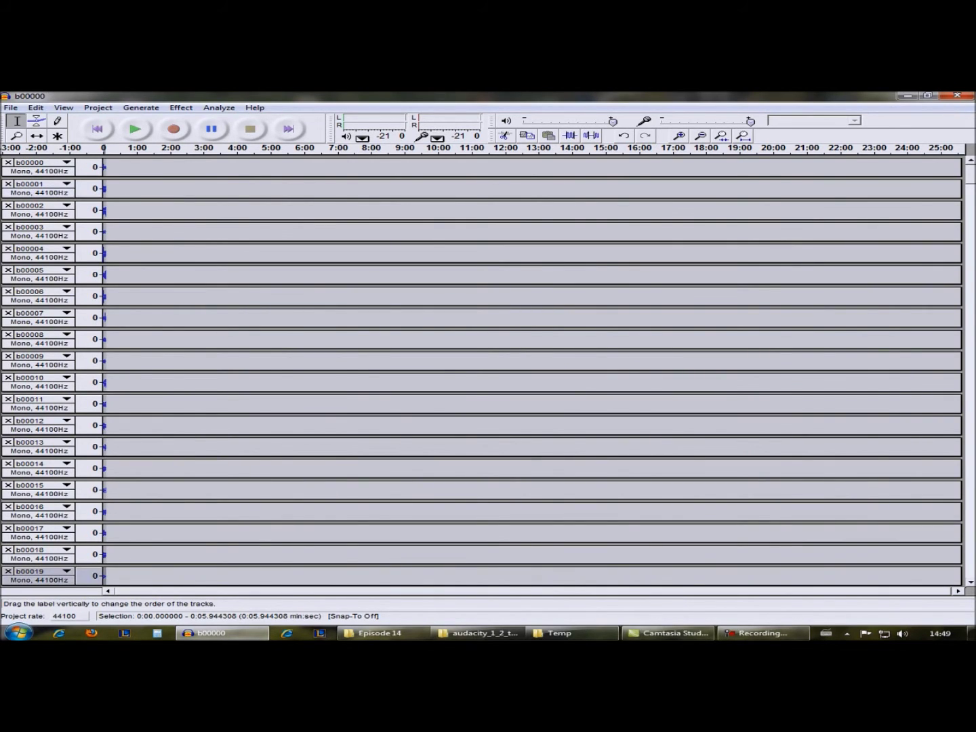
Move the audio of track b00019 to the end of b00018, and the combined audio to the end of b00017.
key("ctrl+x")
left_click(123, 554)
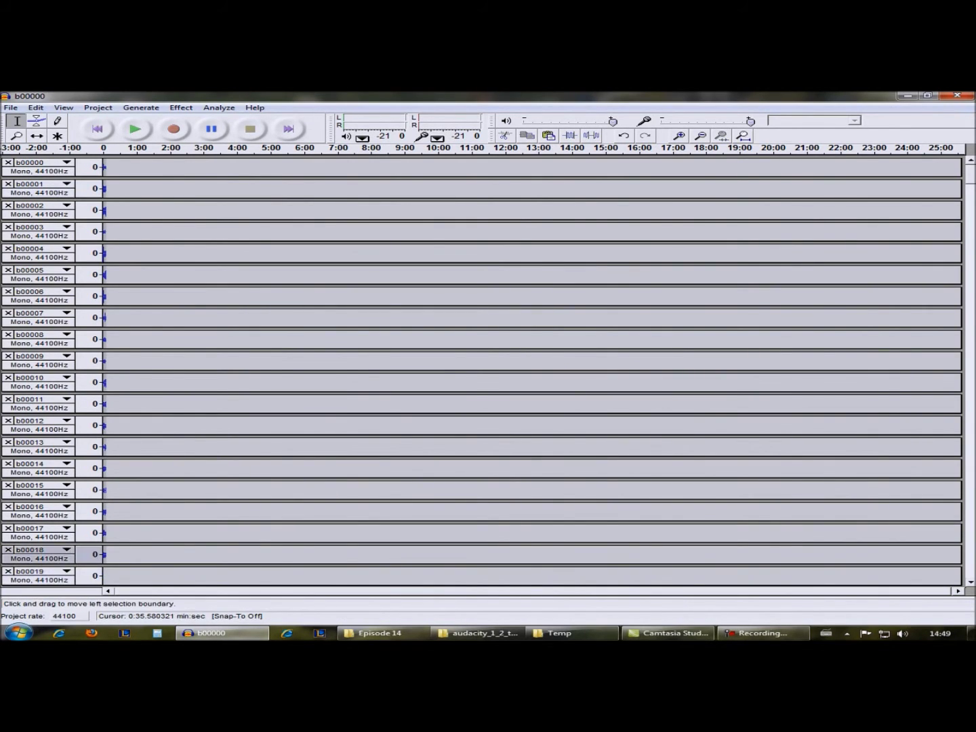
key("ctrl+v")
key("ctrl+x")
left_click(131, 533)
key("ctrl+v")
Move the combined audio of track b00017 to the end of b00016, and all of that to the end of b00015.
left_click(37, 534)
key("ctrl+x")
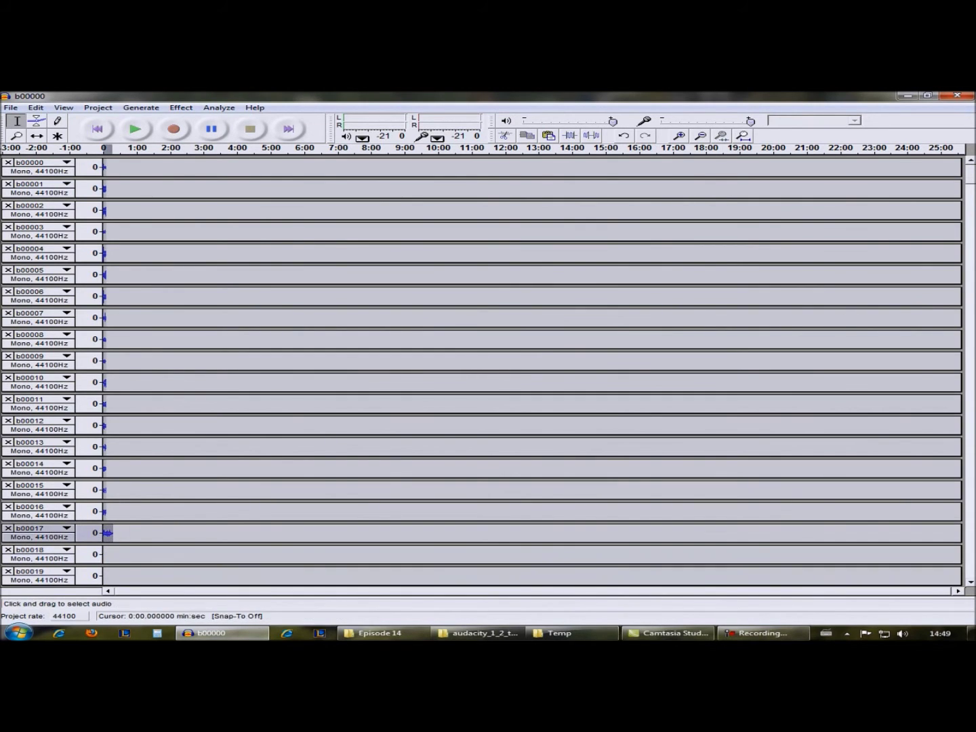
left_click(128, 511)
key("ctrl+v")
left_click(37, 511)
key("ctrl+x")
left_click(121, 490)
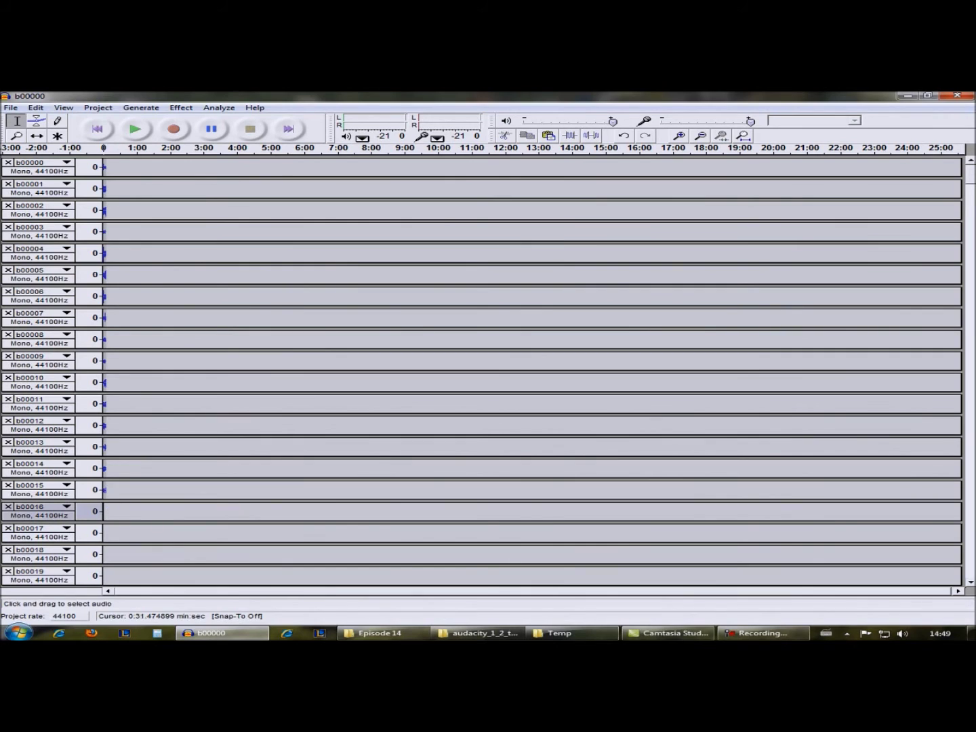
key("ctrl+v")
Move the combined audio of track b00015 to the end of b00014, and all of that to the end of b00013.
left_click(38, 490)
key("ctrl+x")
left_click(125, 467)
key("ctrl+v")
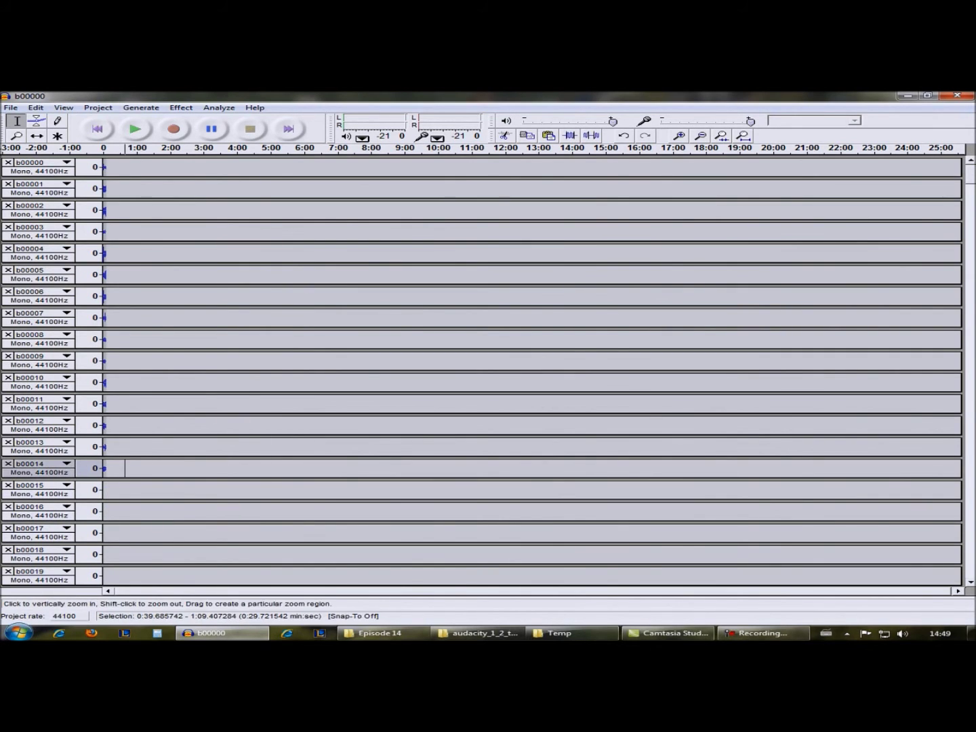
key("ctrl+x")
left_click(37, 446)
key("ctrl+v")
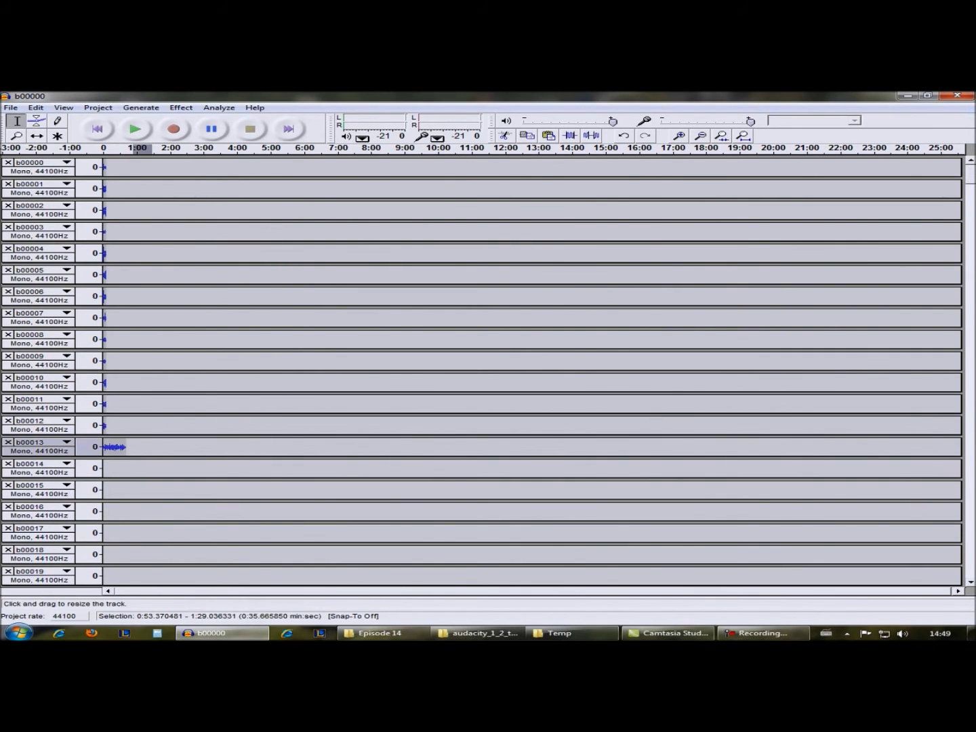
Move the combined audio of track b00013 to the end of b00012, and all of that to the end of b00011.
left_click(37, 447)
key("ctrl+x")
left_click(132, 425)
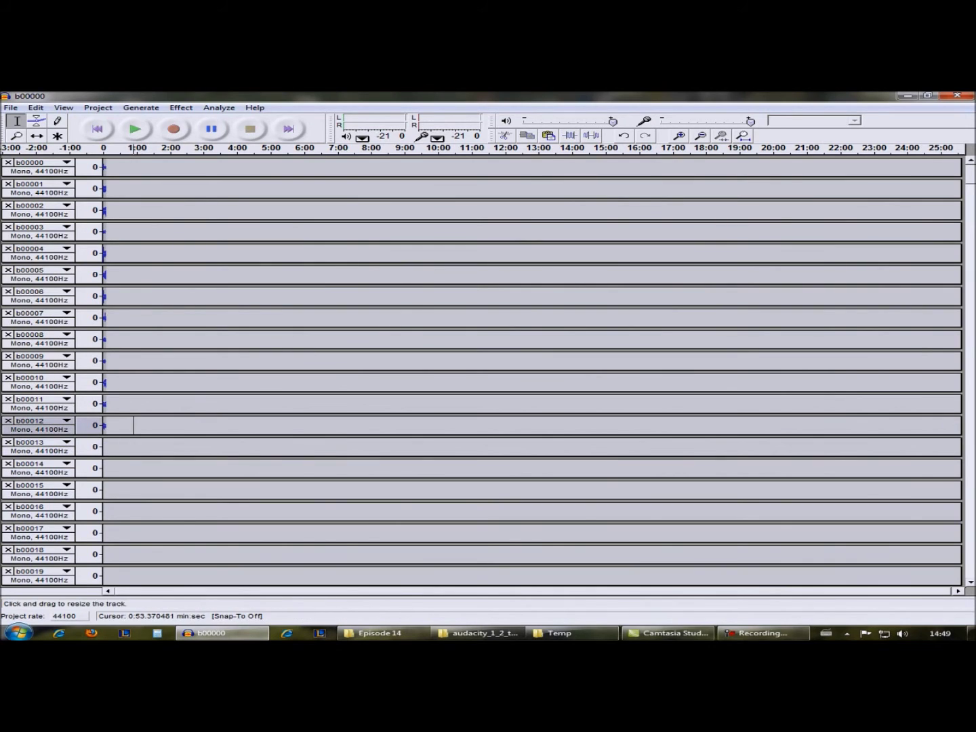
key("ctrl+x")
left_click(37, 402)
key("ctrl+v")
key("ctrl+v")
Move the combined audio of track b00011 to the end of b00010, and all of that to the end of b00009.
left_click(37, 402)
key("ctrl+x")
left_click(126, 381)
key("ctrl+v")
left_click(37, 381)
key("ctrl+x")
left_click(37, 359)
key("ctrl+v")
Move the combined audio of track b00009 to the end of b00008, and all of that to the end of b00007.
left_click(38, 360)
key("ctrl+x")
left_click(37, 338)
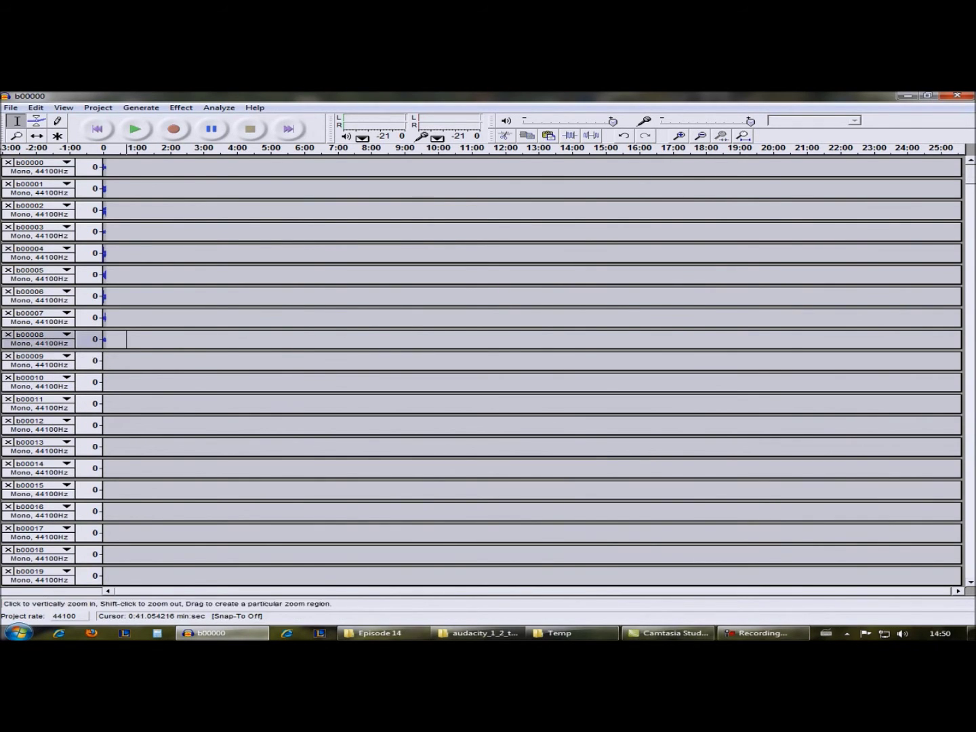
key("ctrl+v")
left_click(38, 338)
key("ctrl+x")
left_click(125, 317)
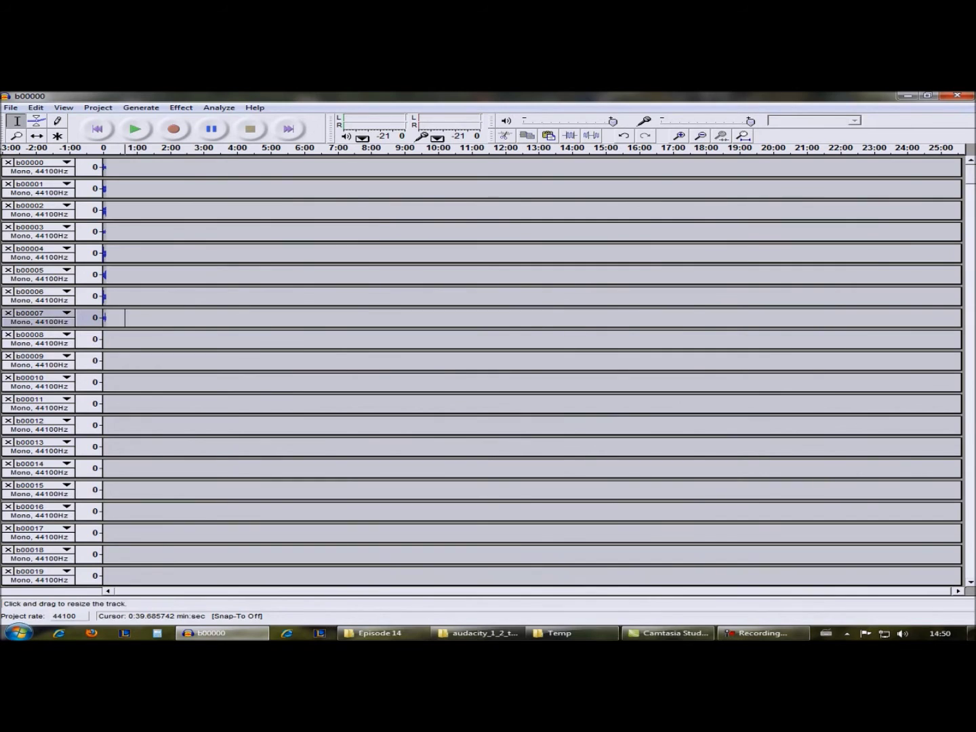
key("ctrl+v")
Move the combined audio of track b00007 to the end of track b00006.
left_click(37, 318)
key("ctrl+x")
left_click(127, 296)
key("ctrl+v")
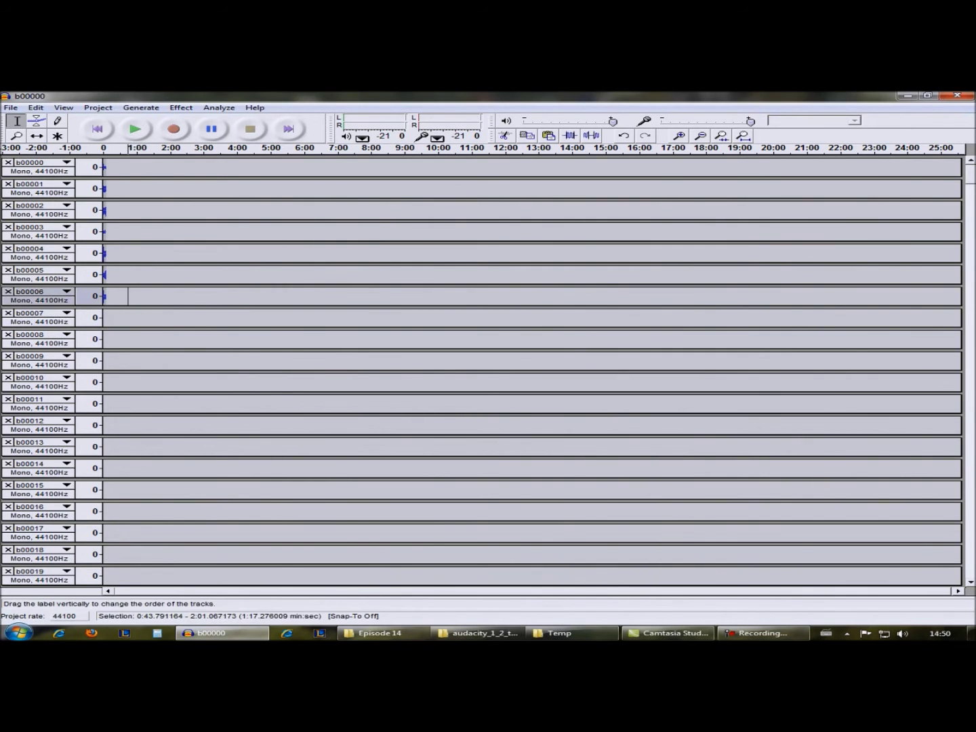
Move the combined audio of track b00006 to the end of b00005, and all of that to the end of b00004.
key("ctrl+v")
key("ctrl+x")
left_click(37, 272)
key("ctrl+v")
left_click(38, 274)
key("ctrl+x")
left_click(130, 252)
key("ctrl+v")
Move the combined audio of track b00004 to the end of b00003, and all of that to the end of b00002.
left_click(37, 252)
key("ctrl+x")
left_click(38, 230)
key("ctrl+v")
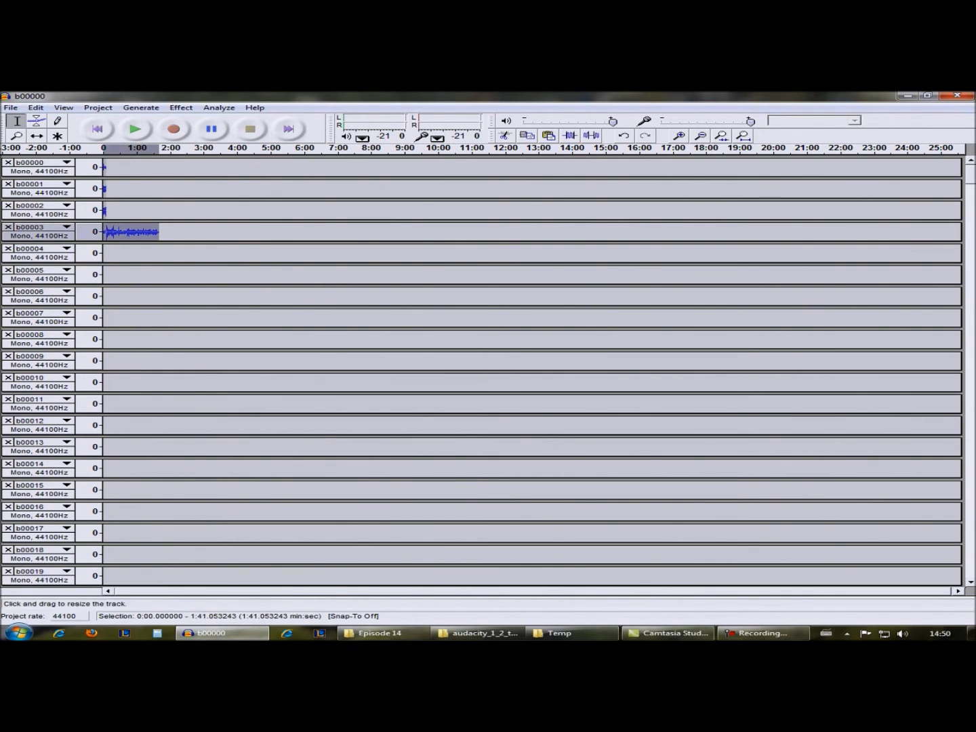
key("ctrl+x")
left_click(139, 210)
key("ctrl+v")
Move the combined audio of track b00002 to the end of b00001, and all of that to the end of b00000.
left_click(37, 210)
key("ctrl+x")
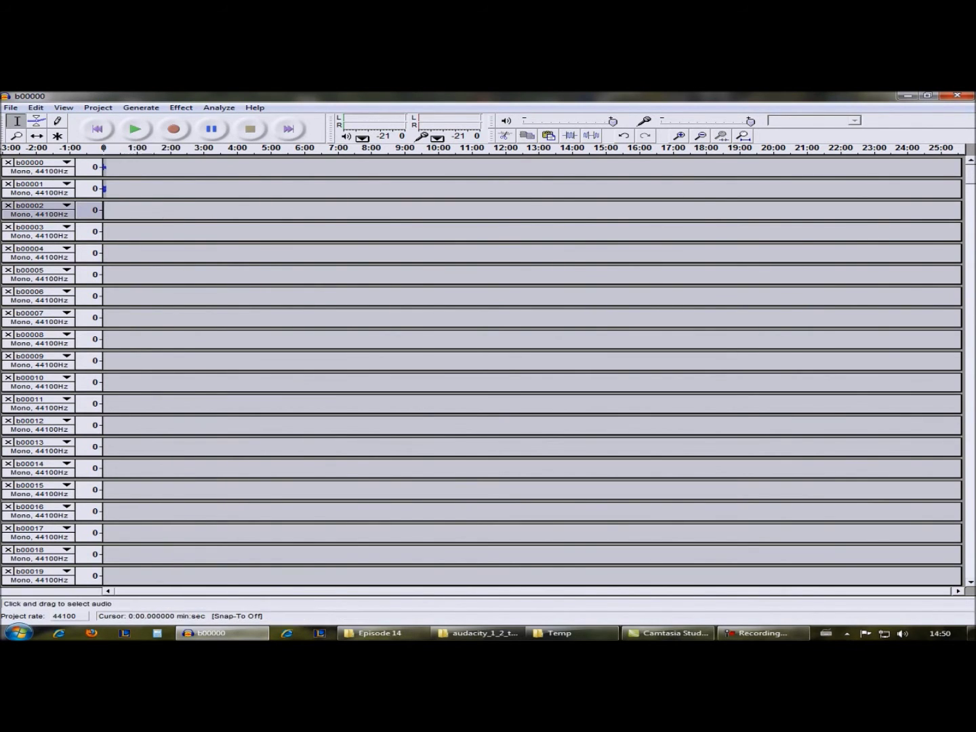
left_click(129, 189)
key("ctrl+v")
left_click(37, 188)
key("ctrl+x")
left_click(126, 168)
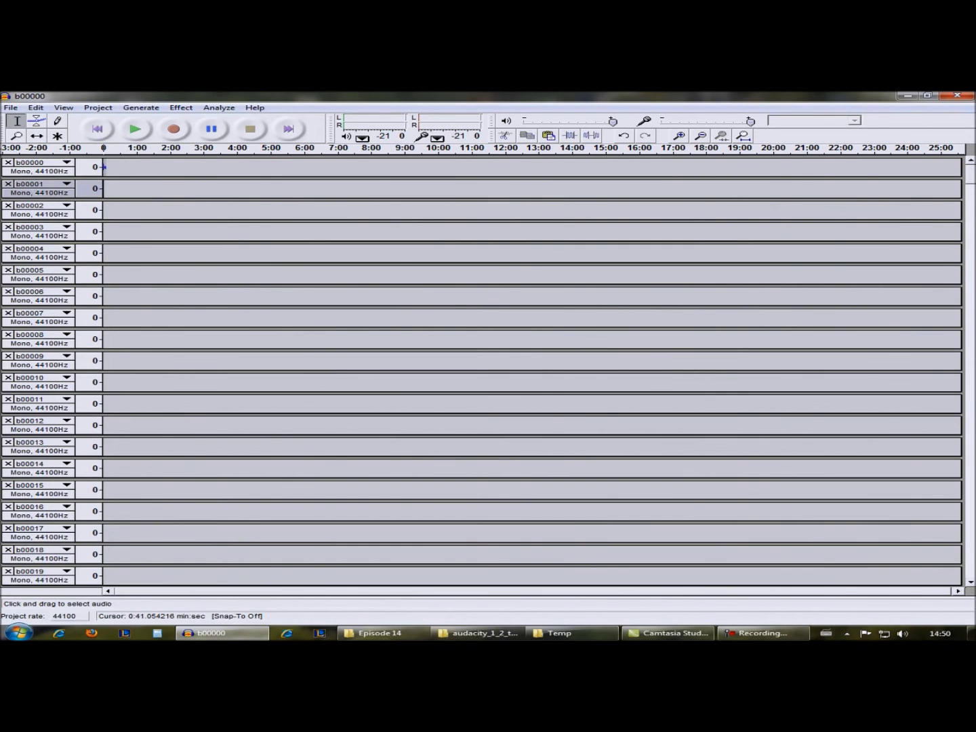
left_click(37, 166)
key("ctrl+v")
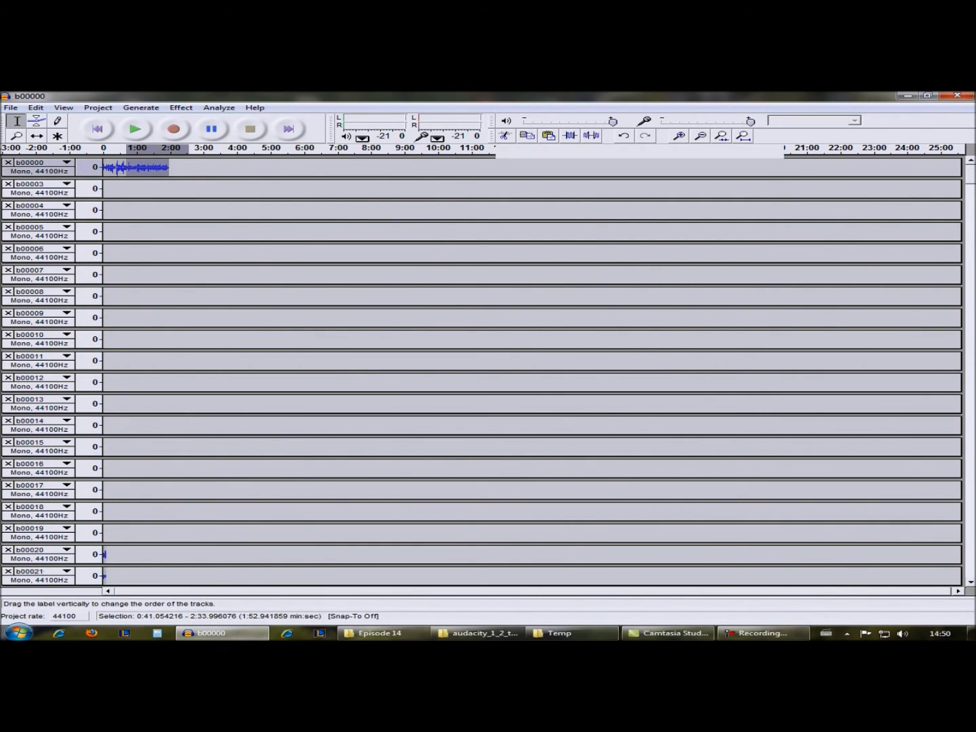
Remove the emptied tracks b00001 through b00019 from the project.
left_click(8, 184)
left_click(9, 183)
left_click(8, 184)
left_click(8, 184)
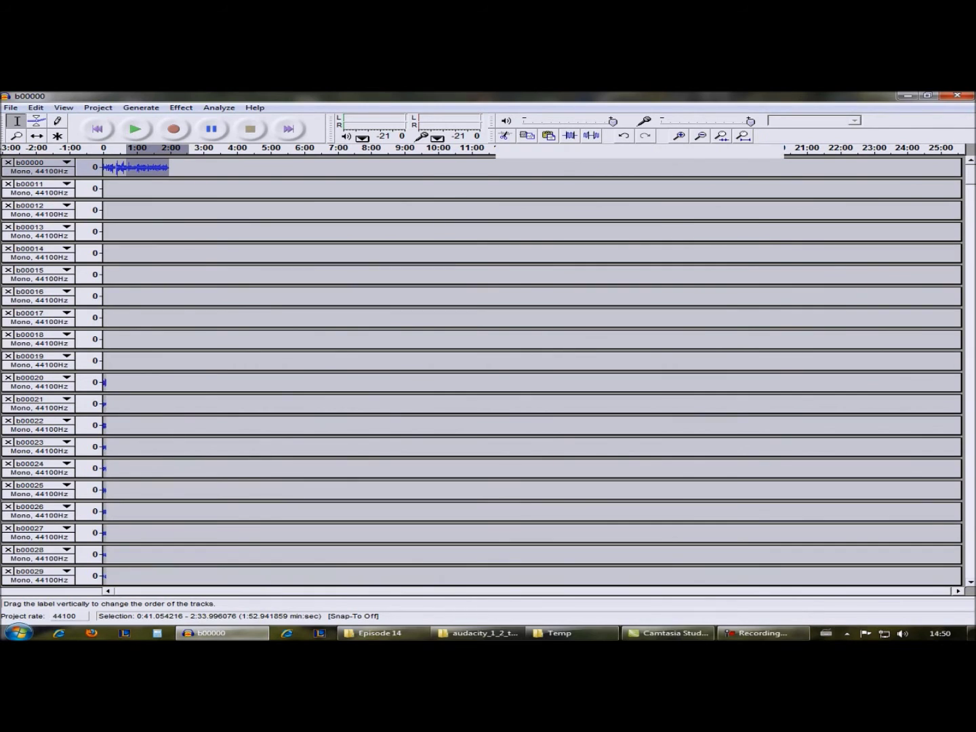
left_click(8, 183)
left_click(9, 184)
left_click(8, 184)
left_click(9, 185)
left_click(8, 185)
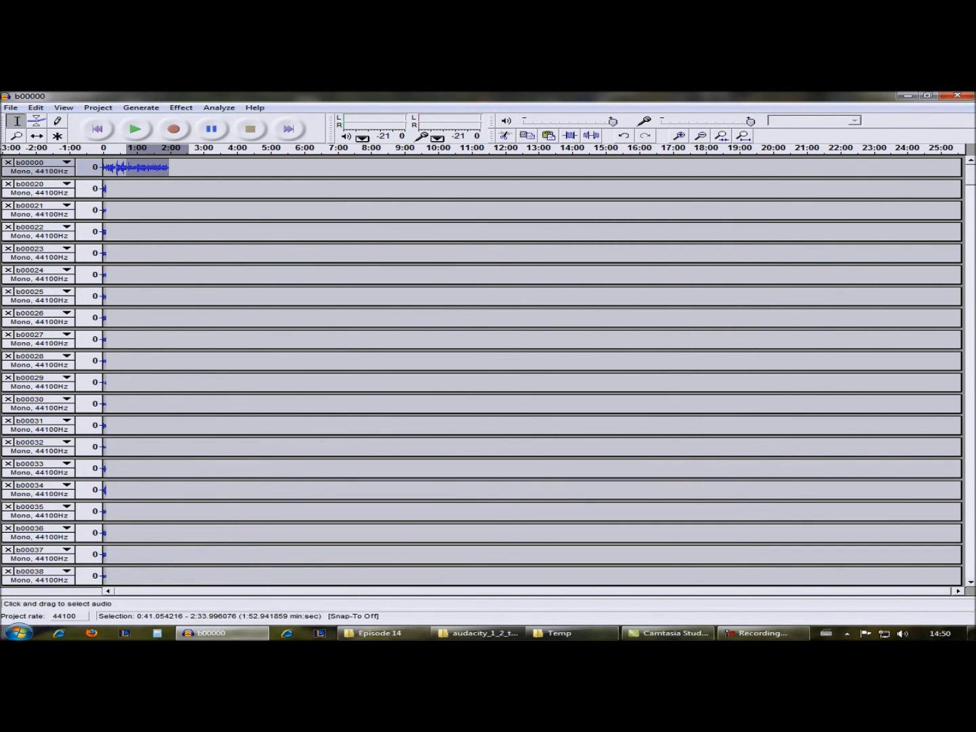
Move the audio of track b00038 to the end of b00037, and all of that to the end of b00036.
left_click(38, 576)
key("ctrl+x")
left_click(138, 554)
key("ctrl+v")
left_click(38, 555)
key("ctrl+x")
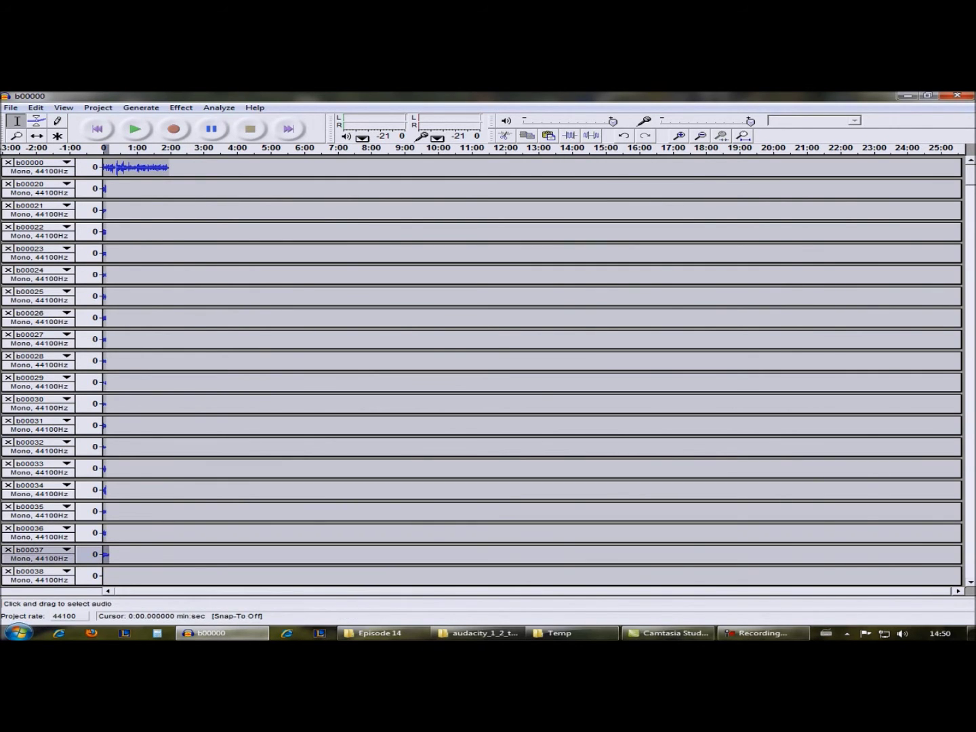
left_click(120, 533)
key("ctrl+v")
Move the combined audio of track b00036 to the end of b00035, and all of that to the end of b00034.
left_click(39, 533)
key("ctrl+x")
left_click(107, 511)
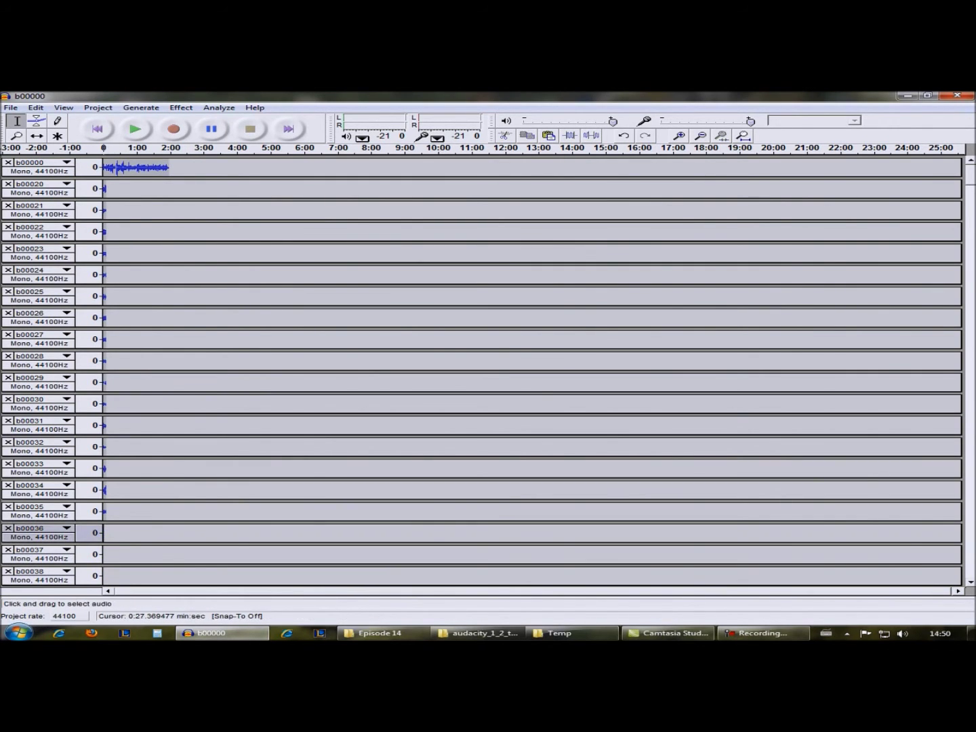
key("ctrl+v")
left_click(39, 511)
key("ctrl+x")
left_click(126, 490)
key("ctrl+v")
Move the combined audio of track b00034 to the end of b00033, and all of that to the end of b00032.
left_click(39, 490)
key("ctrl+x")
left_click(126, 468)
key("ctrl+v")
left_click(38, 468)
key("ctrl+x")
left_click(120, 447)
key("ctrl+v")
Move the combined audio of track b00032 to the end of b00031, and all of that to the end of b00030.
left_click(40, 447)
key("ctrl+x")
left_click(103, 424)
key("ctrl+v")
key("ctrl+x")
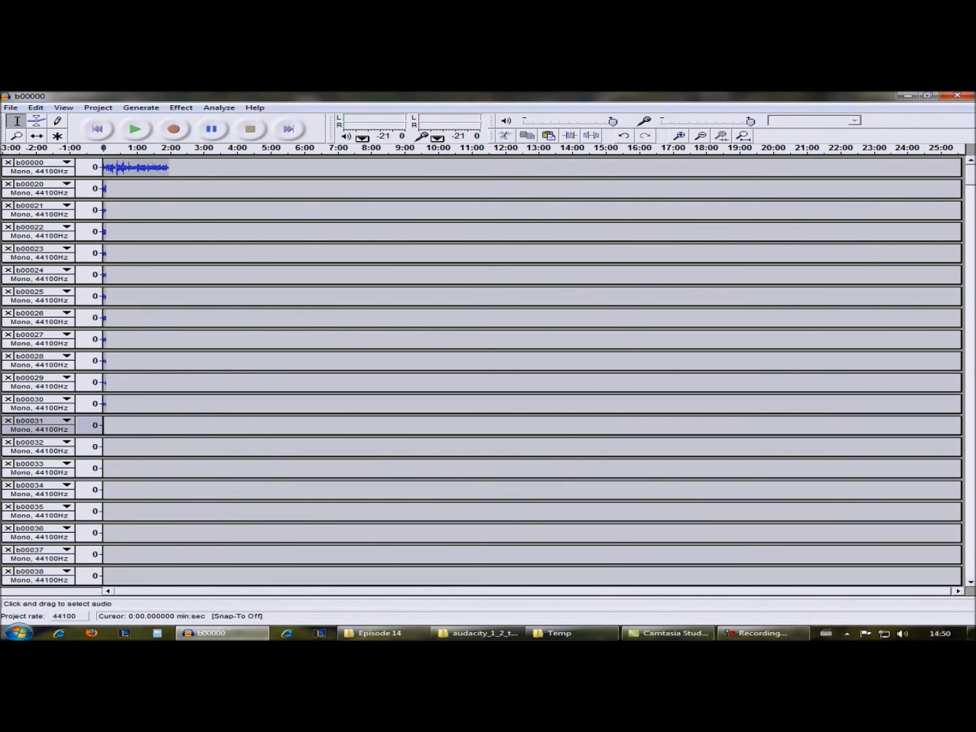
left_click(127, 403)
key("ctrl+v")
Move the combined audio of track b00030 to the end of b00029, and all of that to the end of b00028.
left_click(38, 403)
key("ctrl+x")
left_click(41, 381)
key("ctrl+v")
key("ctrl+x")
left_click(104, 361)
key("ctrl+v")
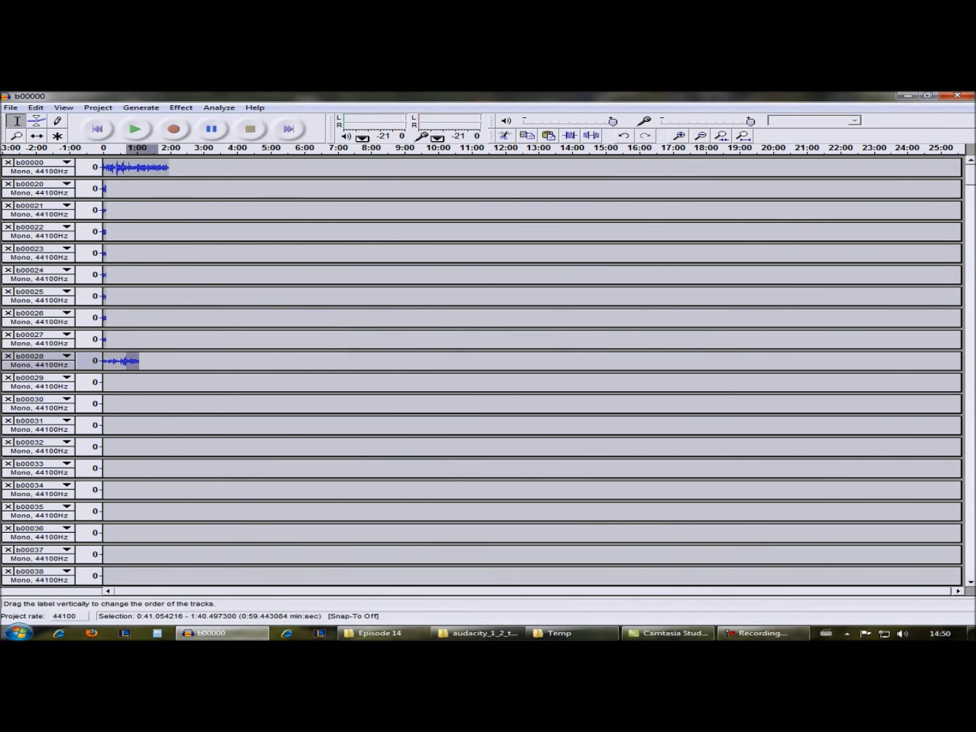
Move the combined audio of track b00028 to the end of b00027, and all of that to the end of b00026.
key("ctrl+x")
left_click(40, 338)
key("ctrl+v")
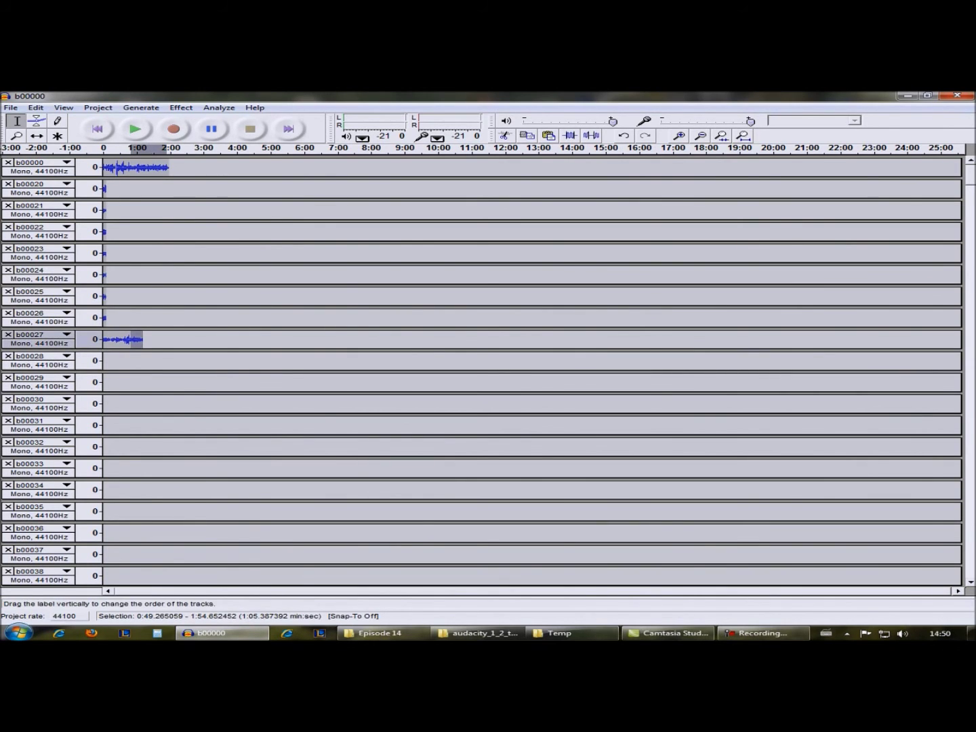
key("ctrl+x")
left_click(145, 318)
key("ctrl+v")
Move the combined audio of track b00026 to the end of b00025, and all of that to the end of b00024.
left_click(41, 318)
key("ctrl+x")
left_click(125, 295)
key("ctrl+v")
left_click(40, 296)
key("ctrl+x")
left_click(120, 278)
key("ctrl+v")
key("ctrl+v")
Move the combined audio of track b00024 to the end of b00023, and all of that to the end of b00022.
key("ctrl+x")
left_click(40, 252)
key("ctrl+v")
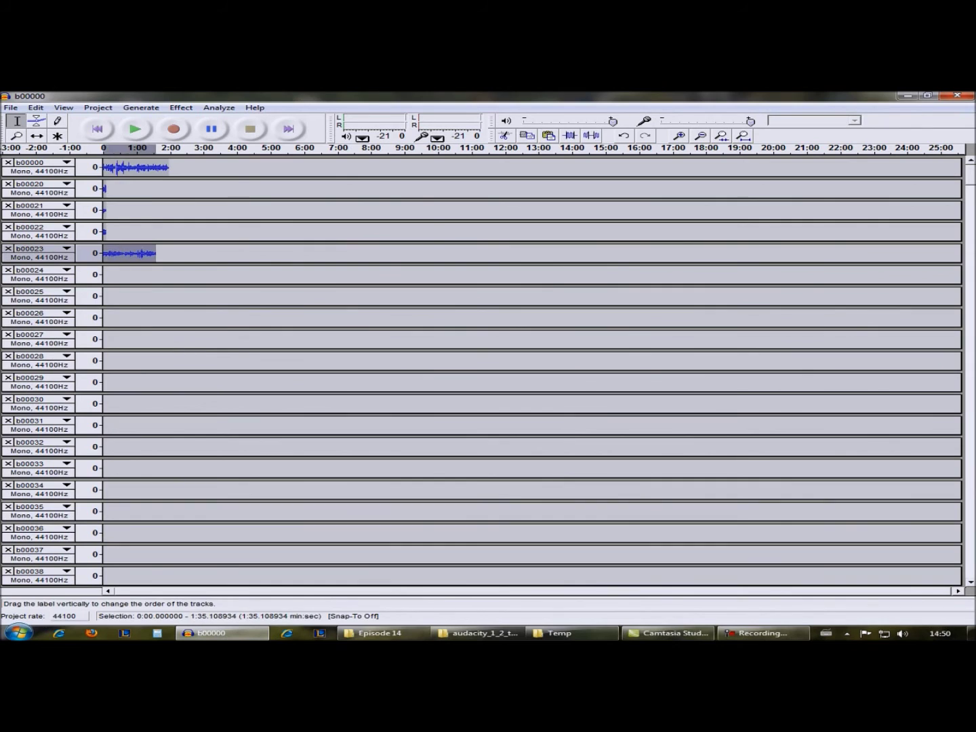
key("ctrl+x")
left_click(41, 231)
key("ctrl+v")
Move the combined audio of track b00022 to the end of b00021, and all of that to the end of b00020.
left_click(41, 231)
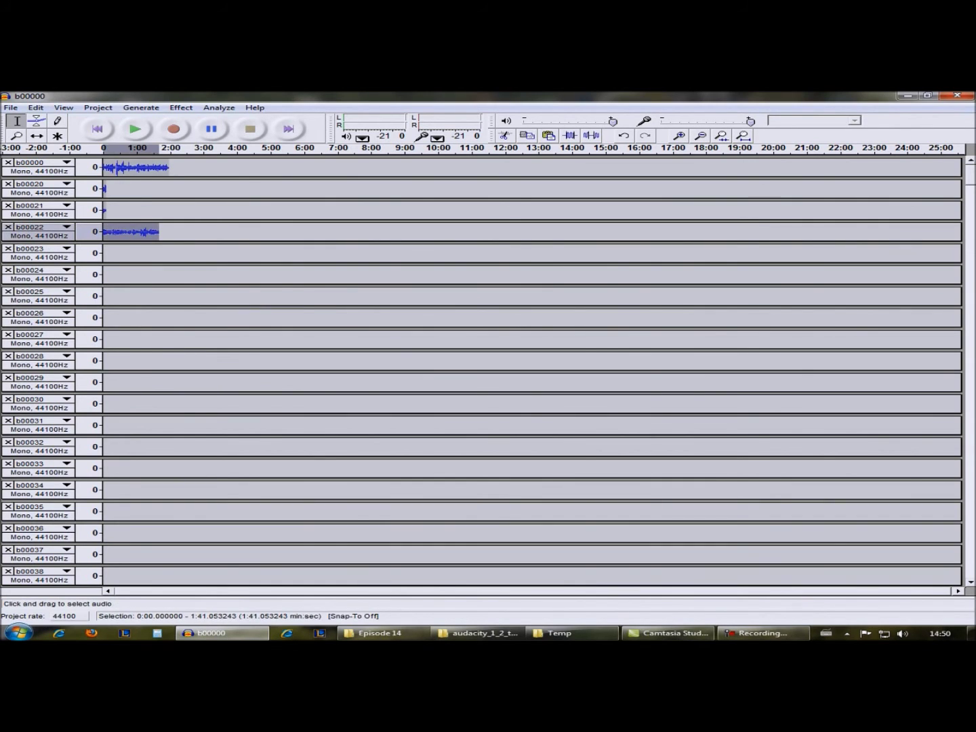
key("ctrl+x")
left_click(137, 210)
key("ctrl+v")
left_click(40, 211)
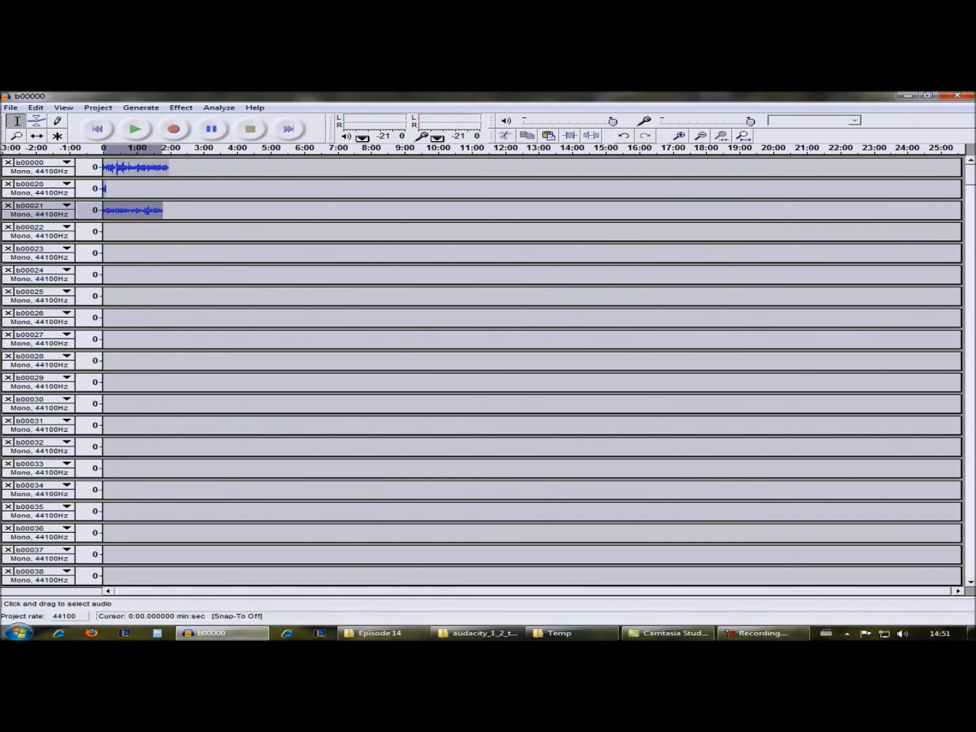
key("ctrl+x")
left_click(40, 188)
key("ctrl+v")
Move the combined audio of track b00020 to the end of the joined audio in track b00000.
key("ctrl+x")
left_click(193, 167)
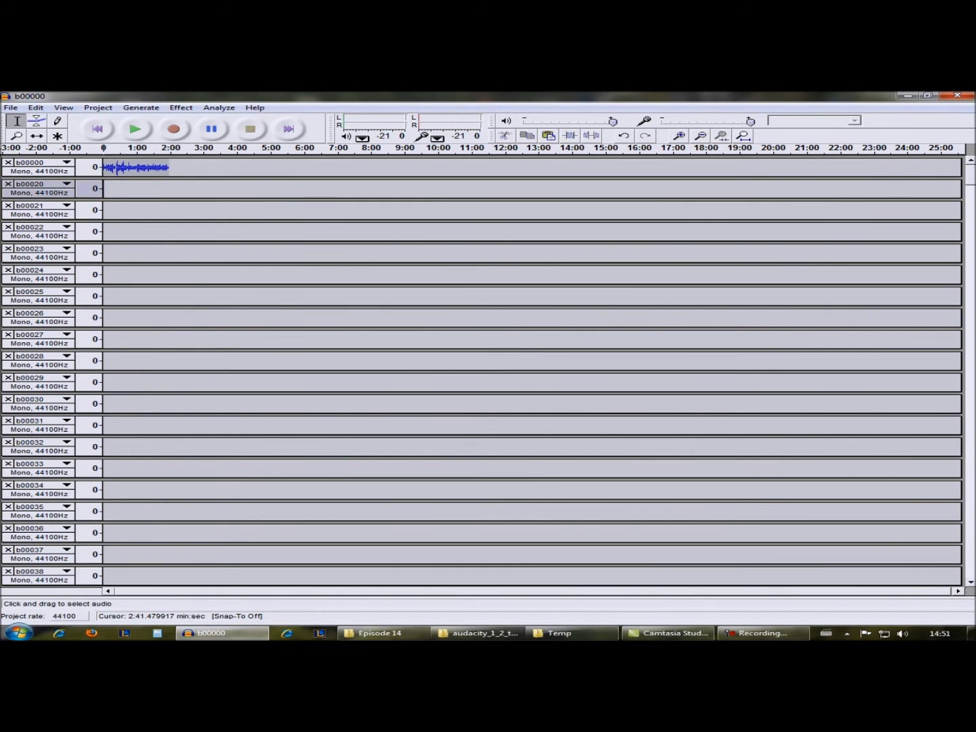
key("ctrl+v")
Remove the emptied tracks b00020 through b00038 from the project.
left_click(8, 183)
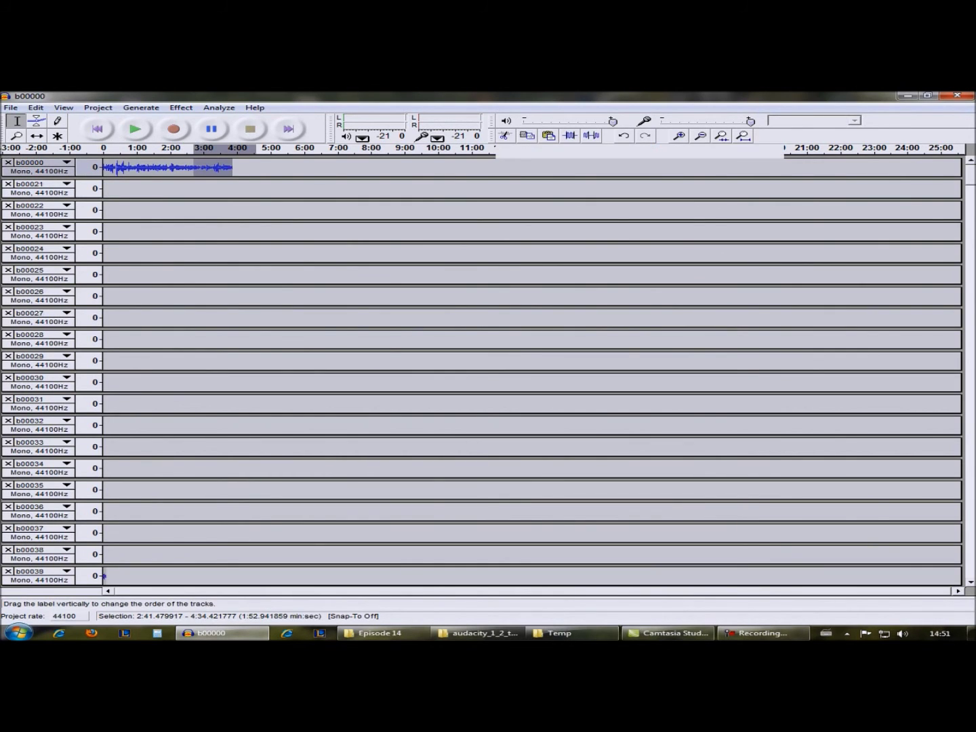
left_click(7, 184)
left_click(7, 184)
left_click(7, 183)
left_click(8, 184)
left_click(9, 184)
left_click(8, 184)
left_click(8, 183)
left_click(8, 183)
left_click(9, 184)
left_click(9, 184)
left_click(8, 184)
left_click(8, 184)
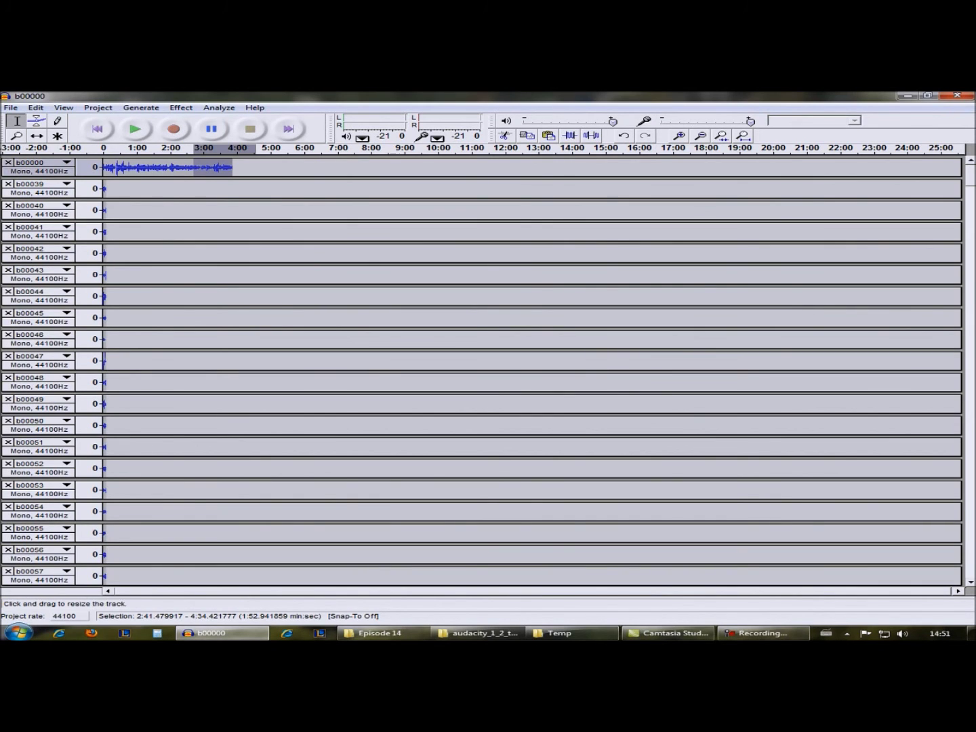
key("alt+f")
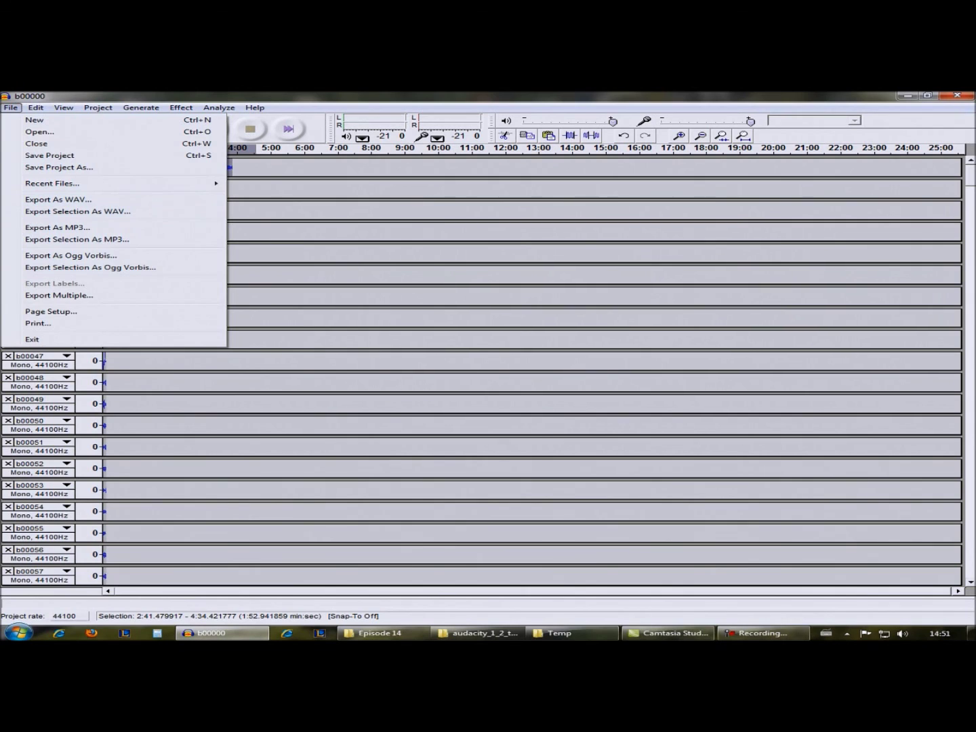
key("Escape")
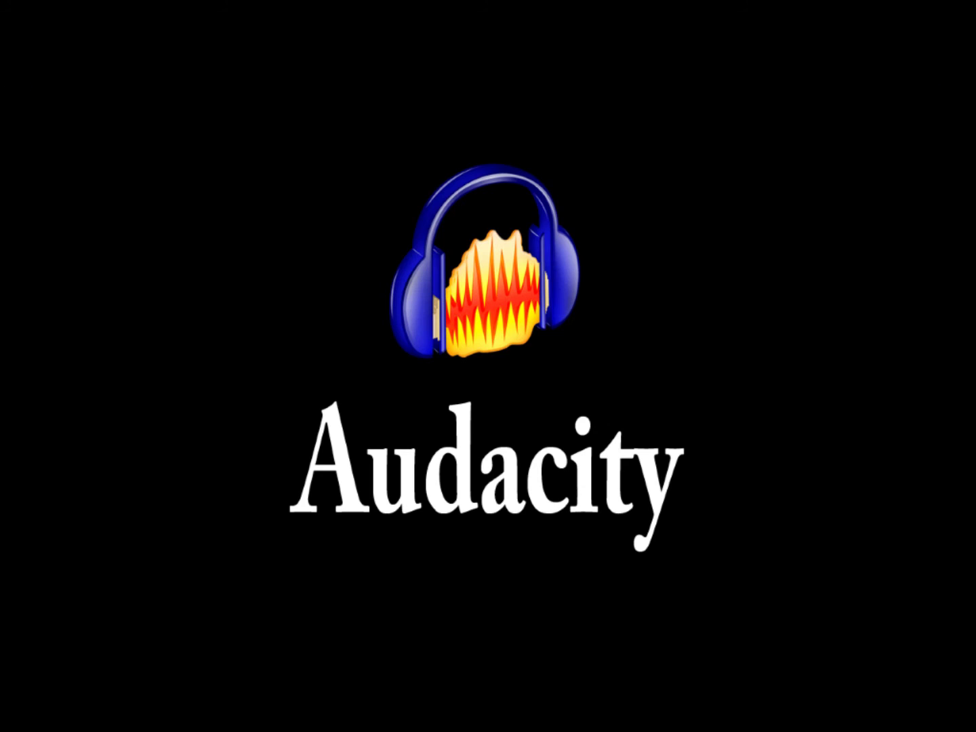